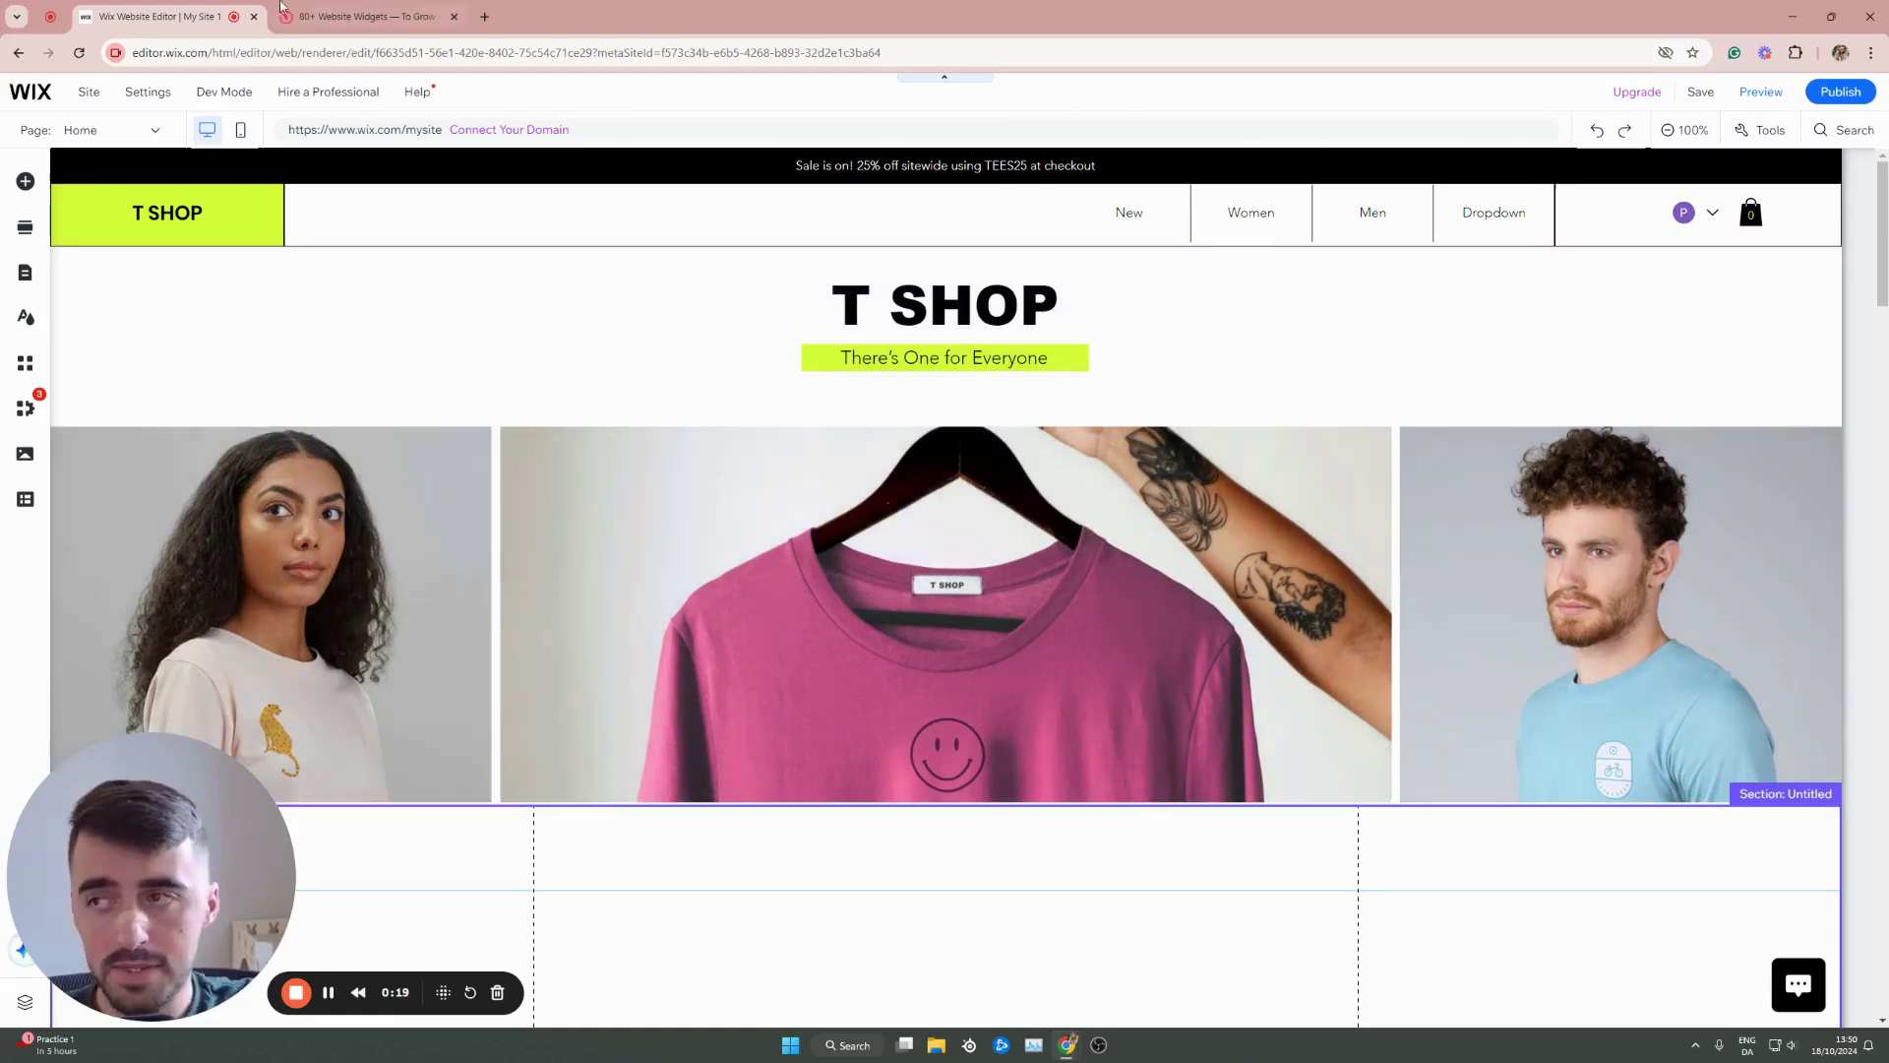
- In Elfsight's widgets catalogue, open Announcement Bar from the E-Commerce section
left_click(366, 16)
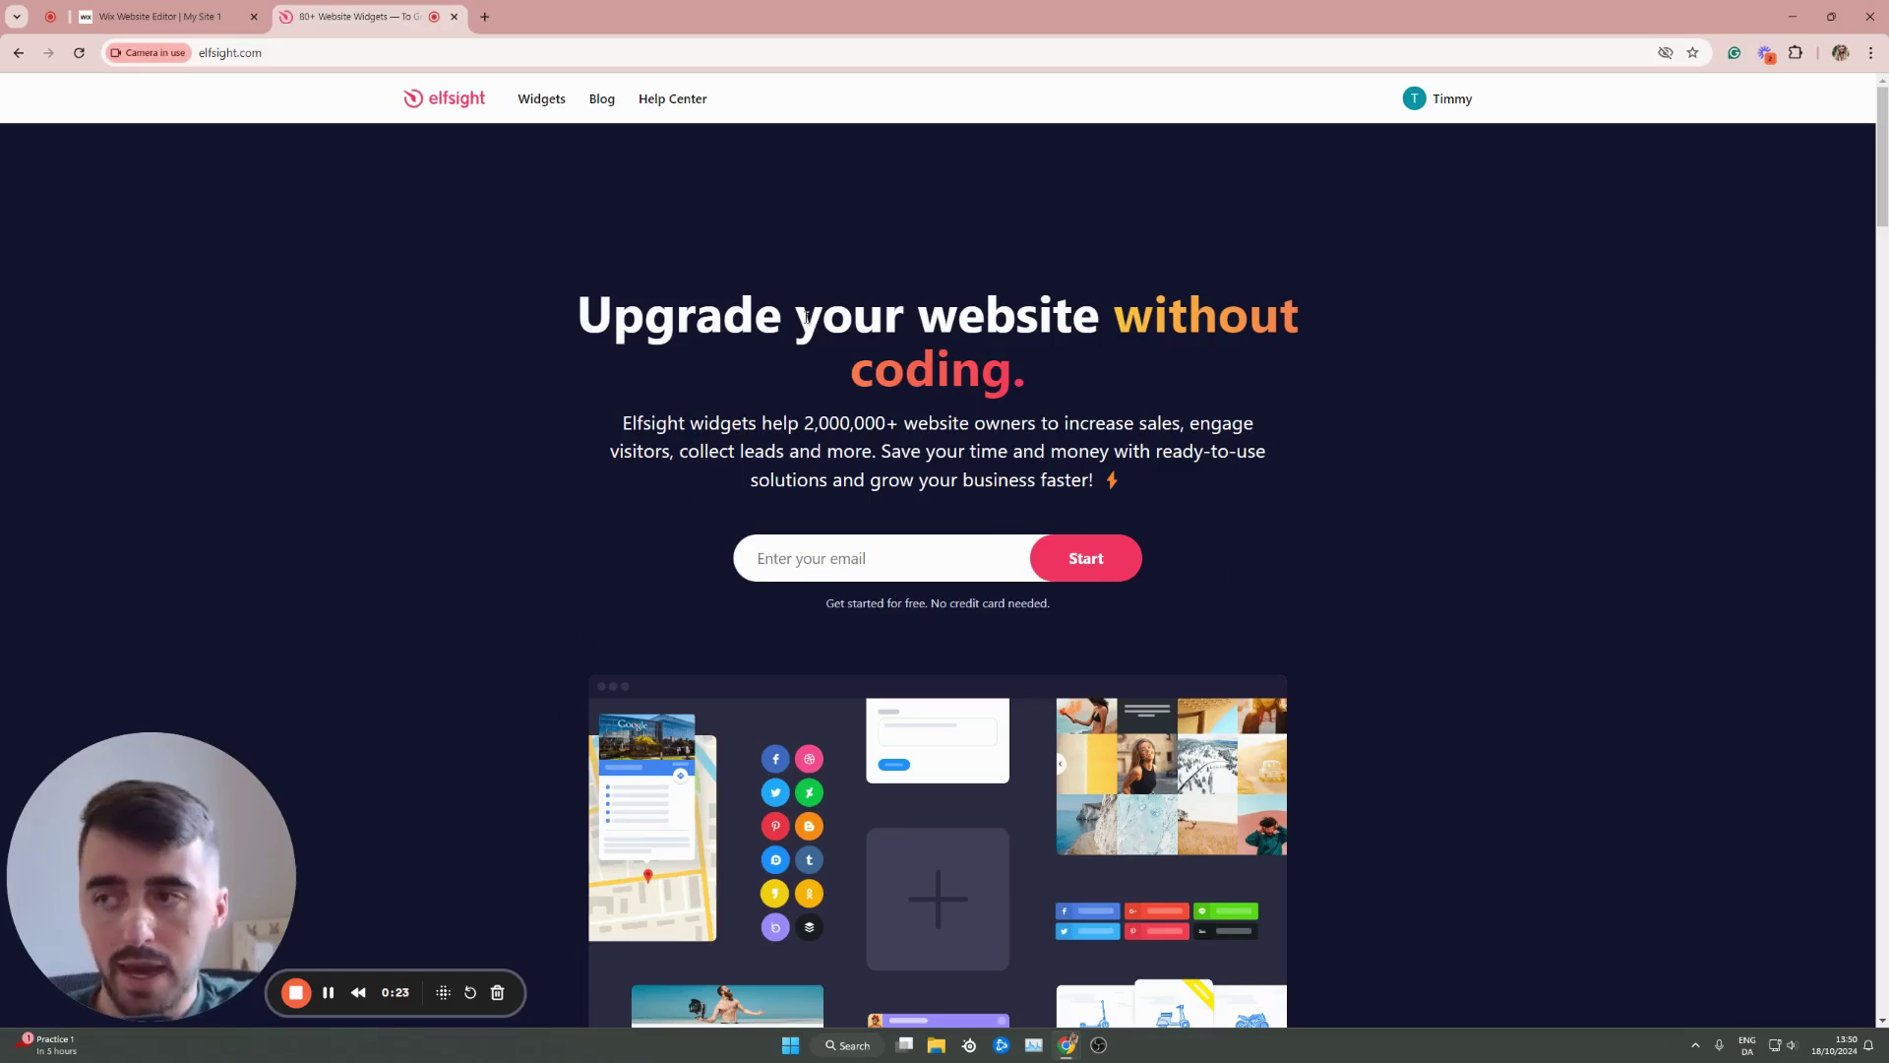
mouse_move(531, 104)
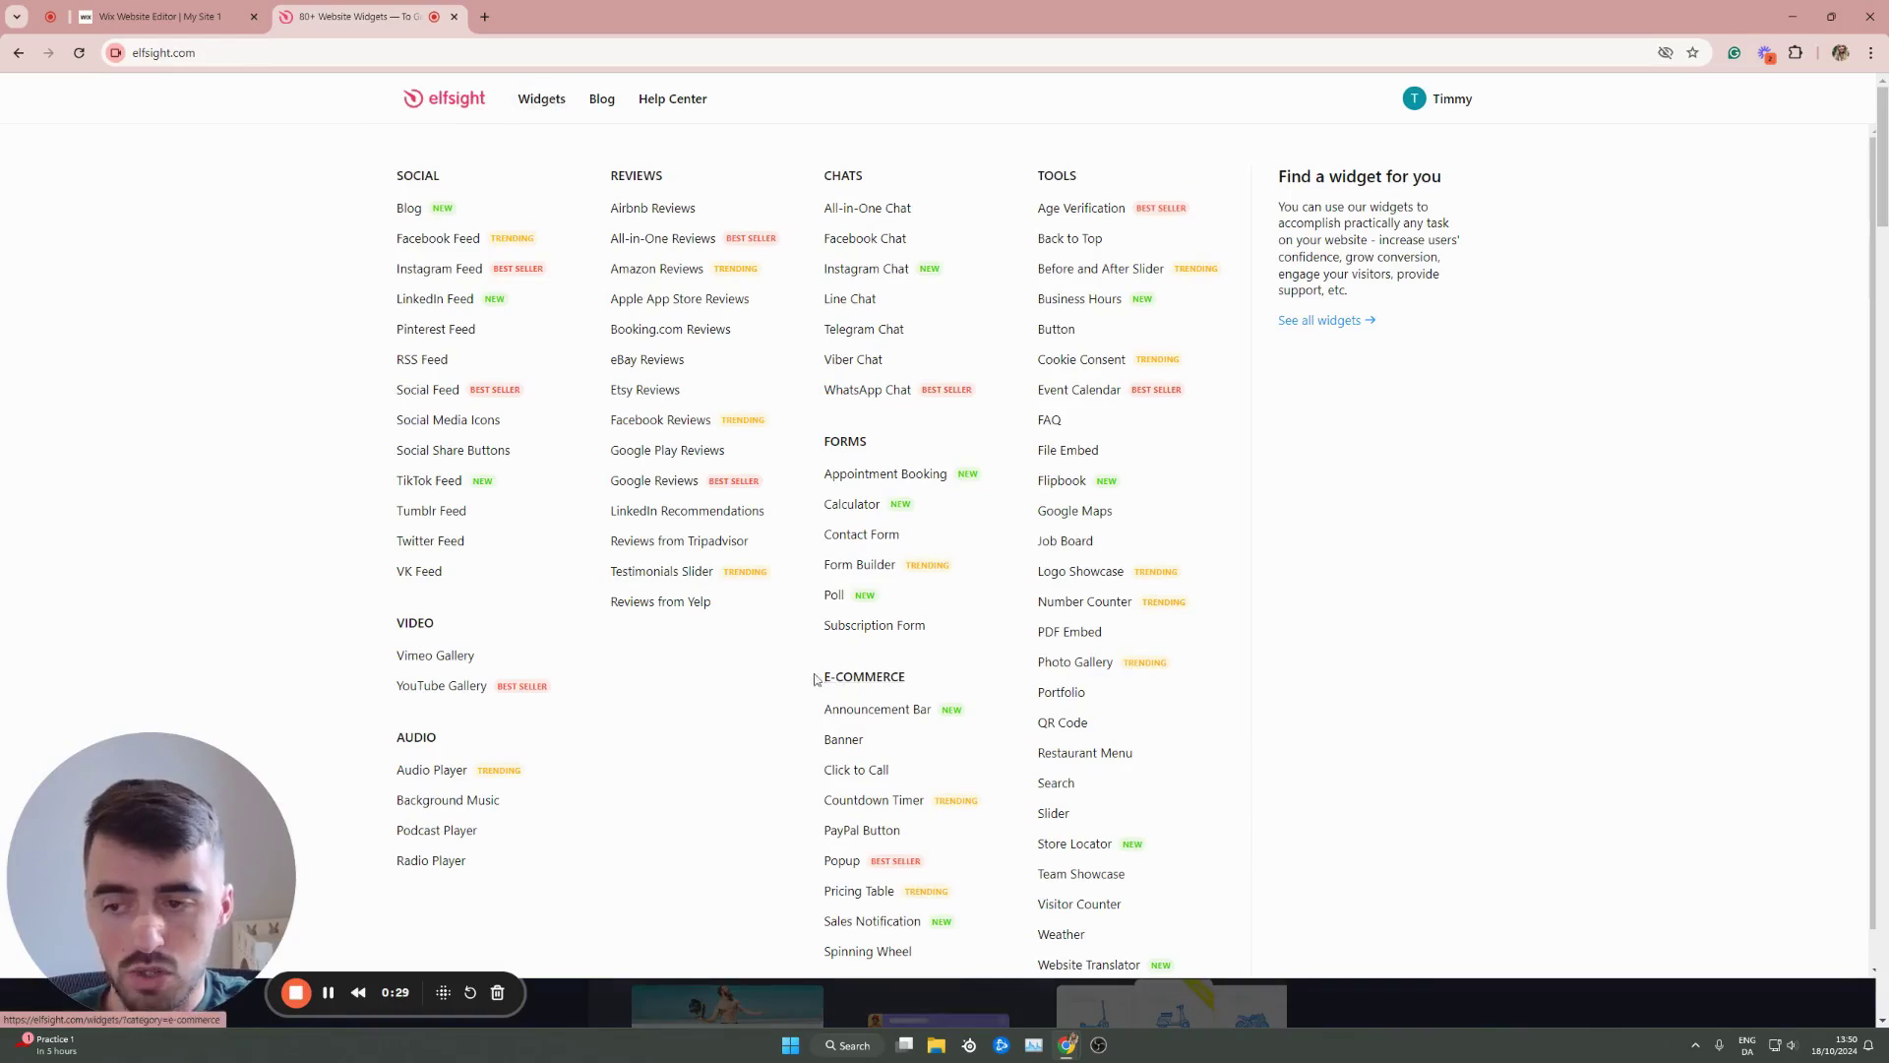
left_click(872, 713)
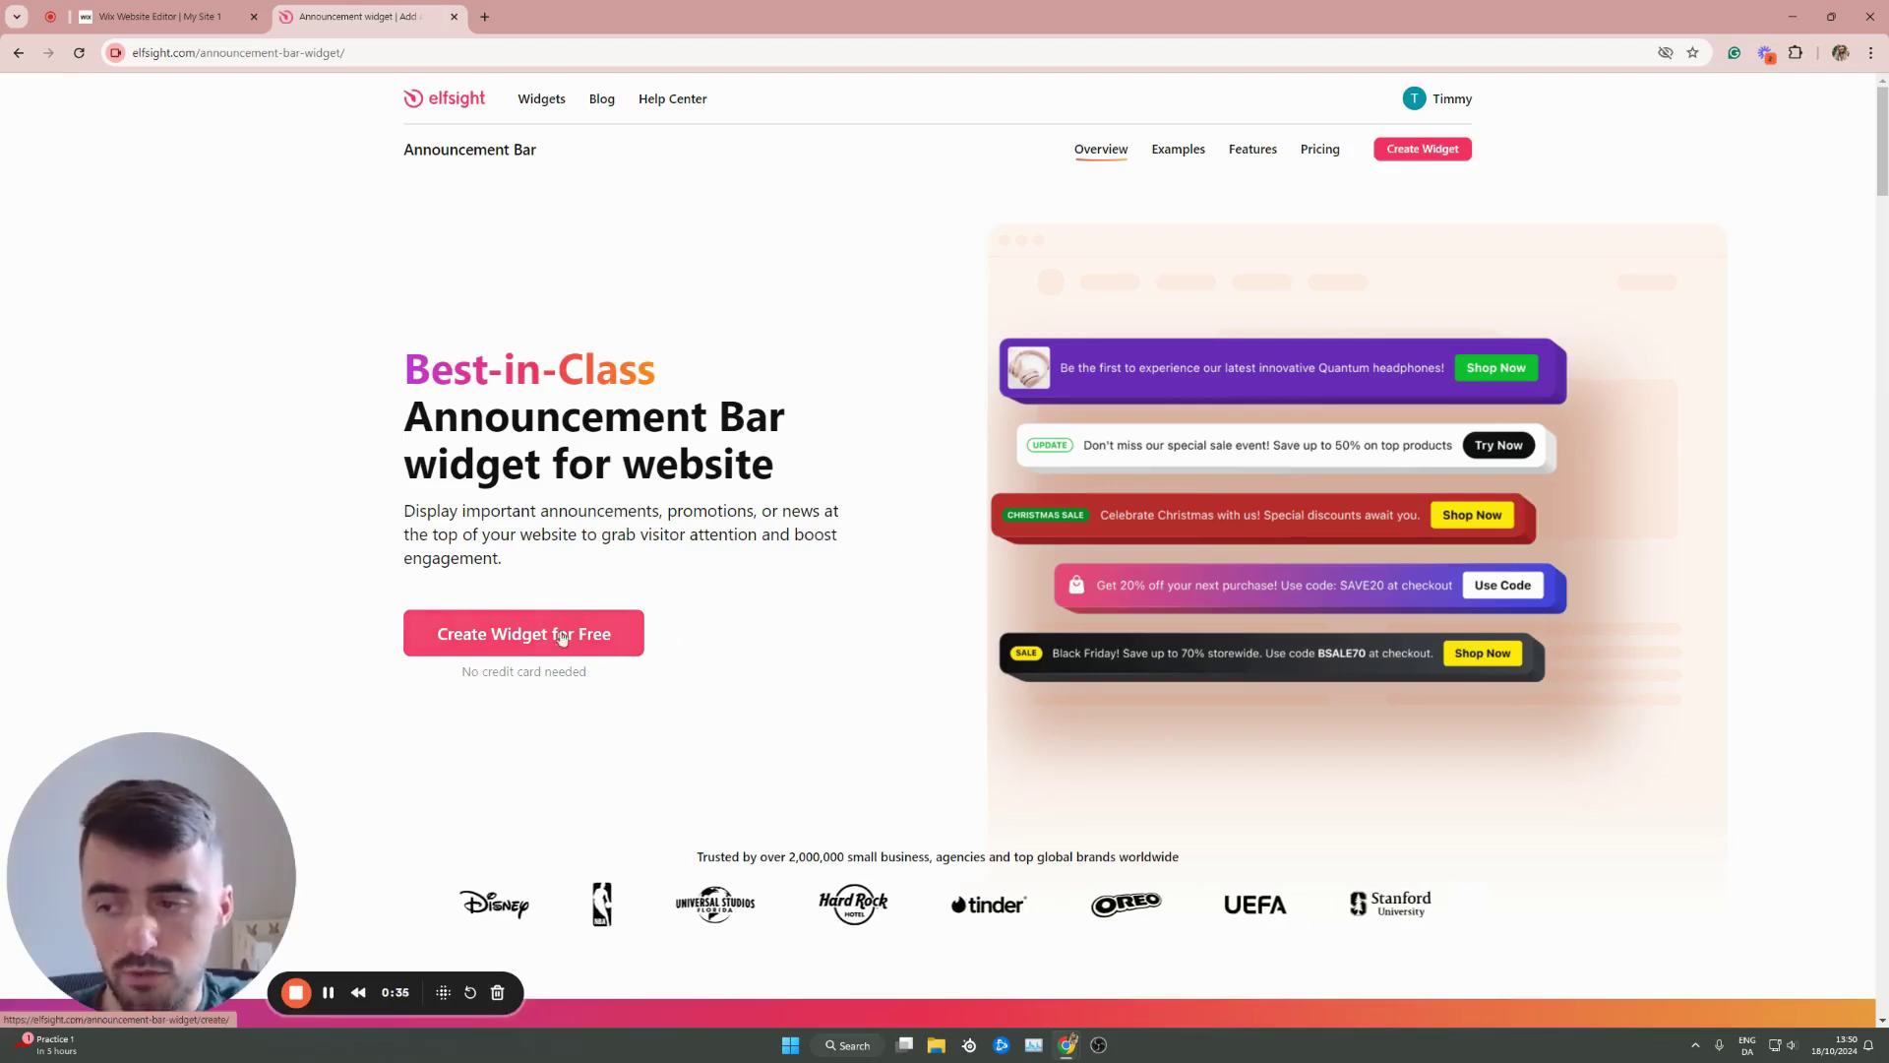
- Start a free announcement bar and preview the LinkedIn, TikTok and Facebook Promo Bar templates
left_click(525, 634)
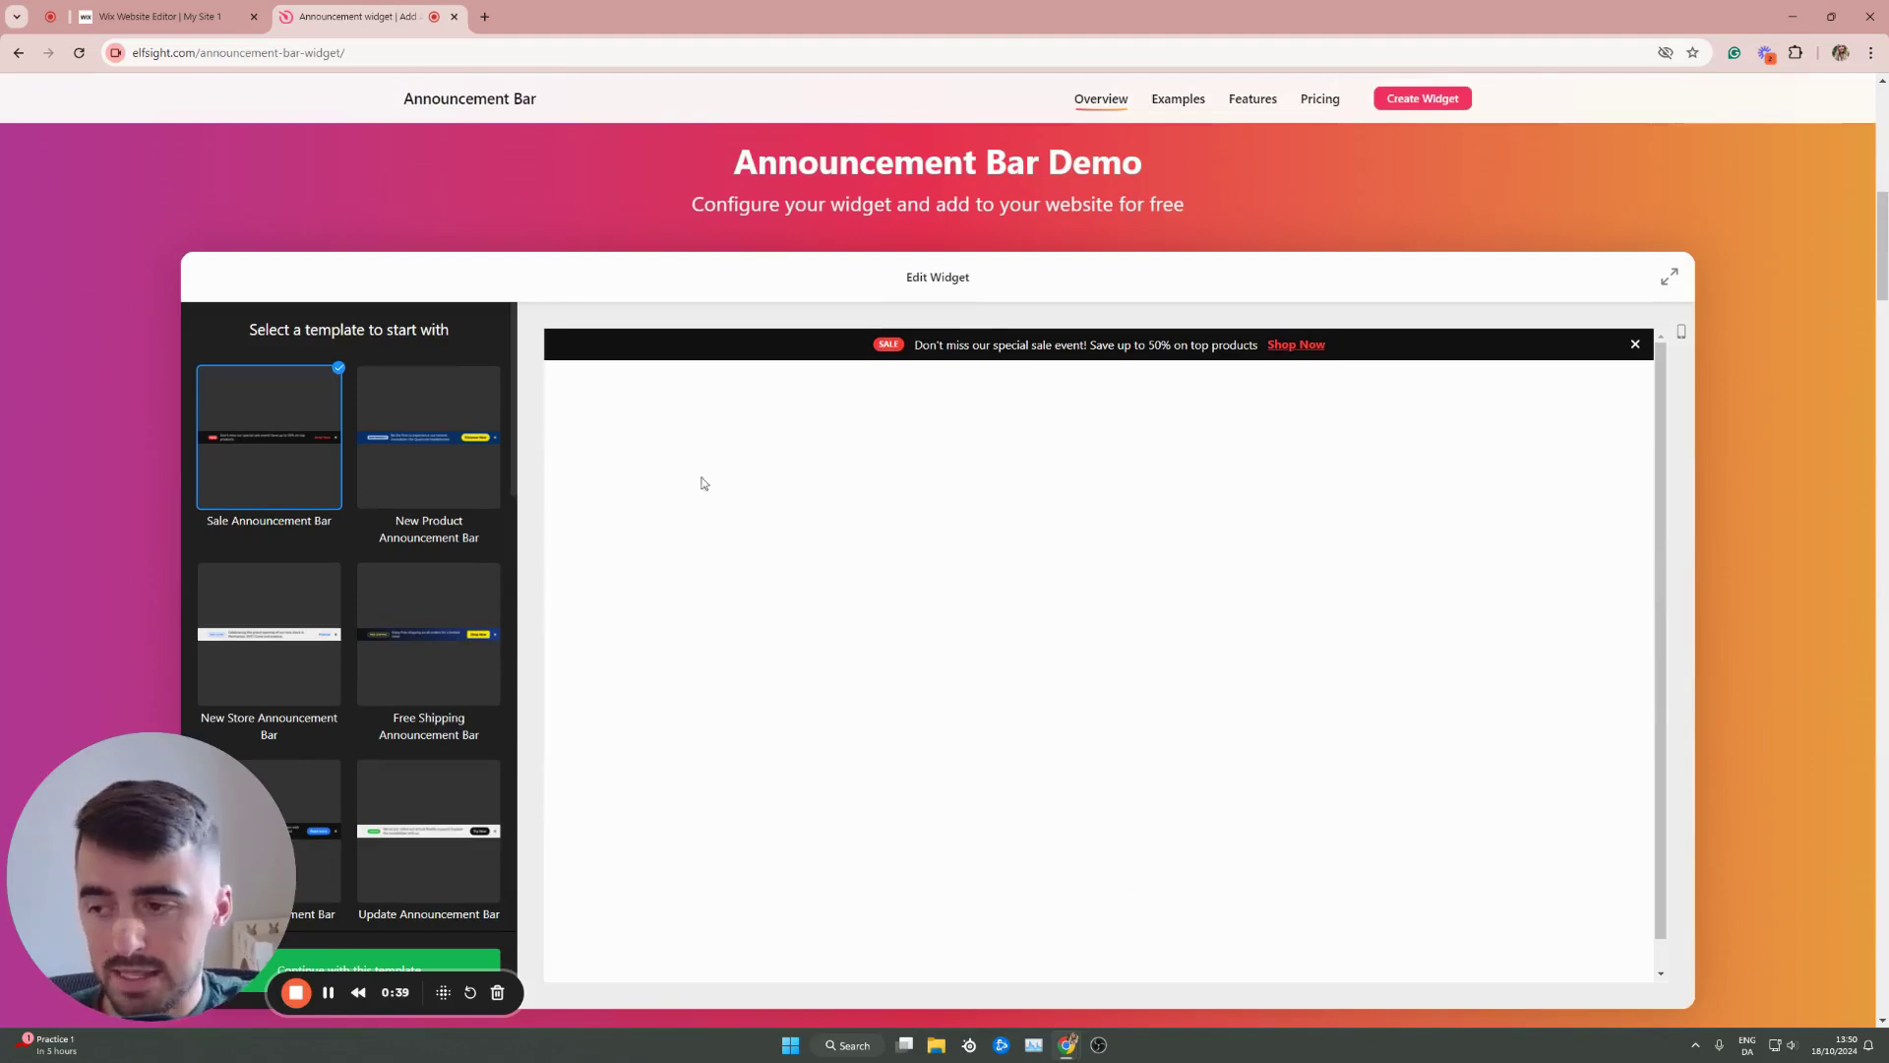
scroll(462, 453, "down", 10)
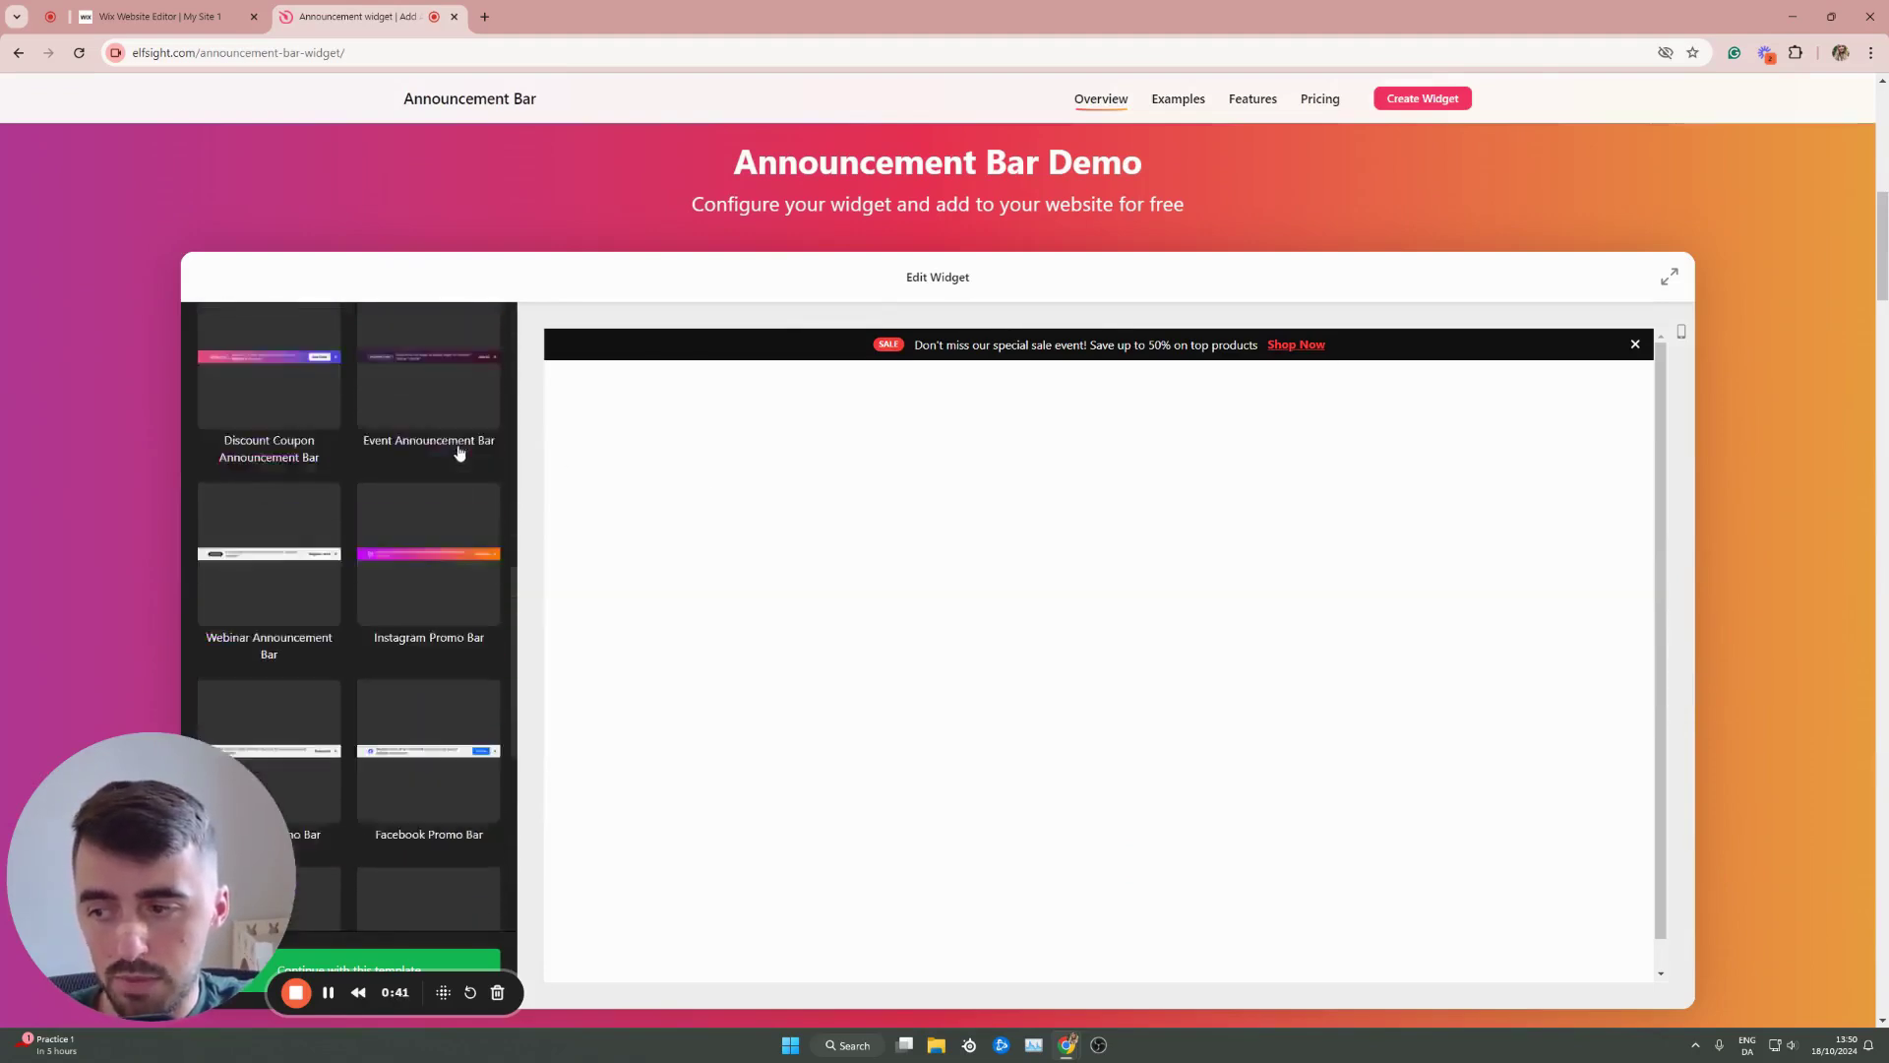
left_click(465, 588)
left_click(275, 631)
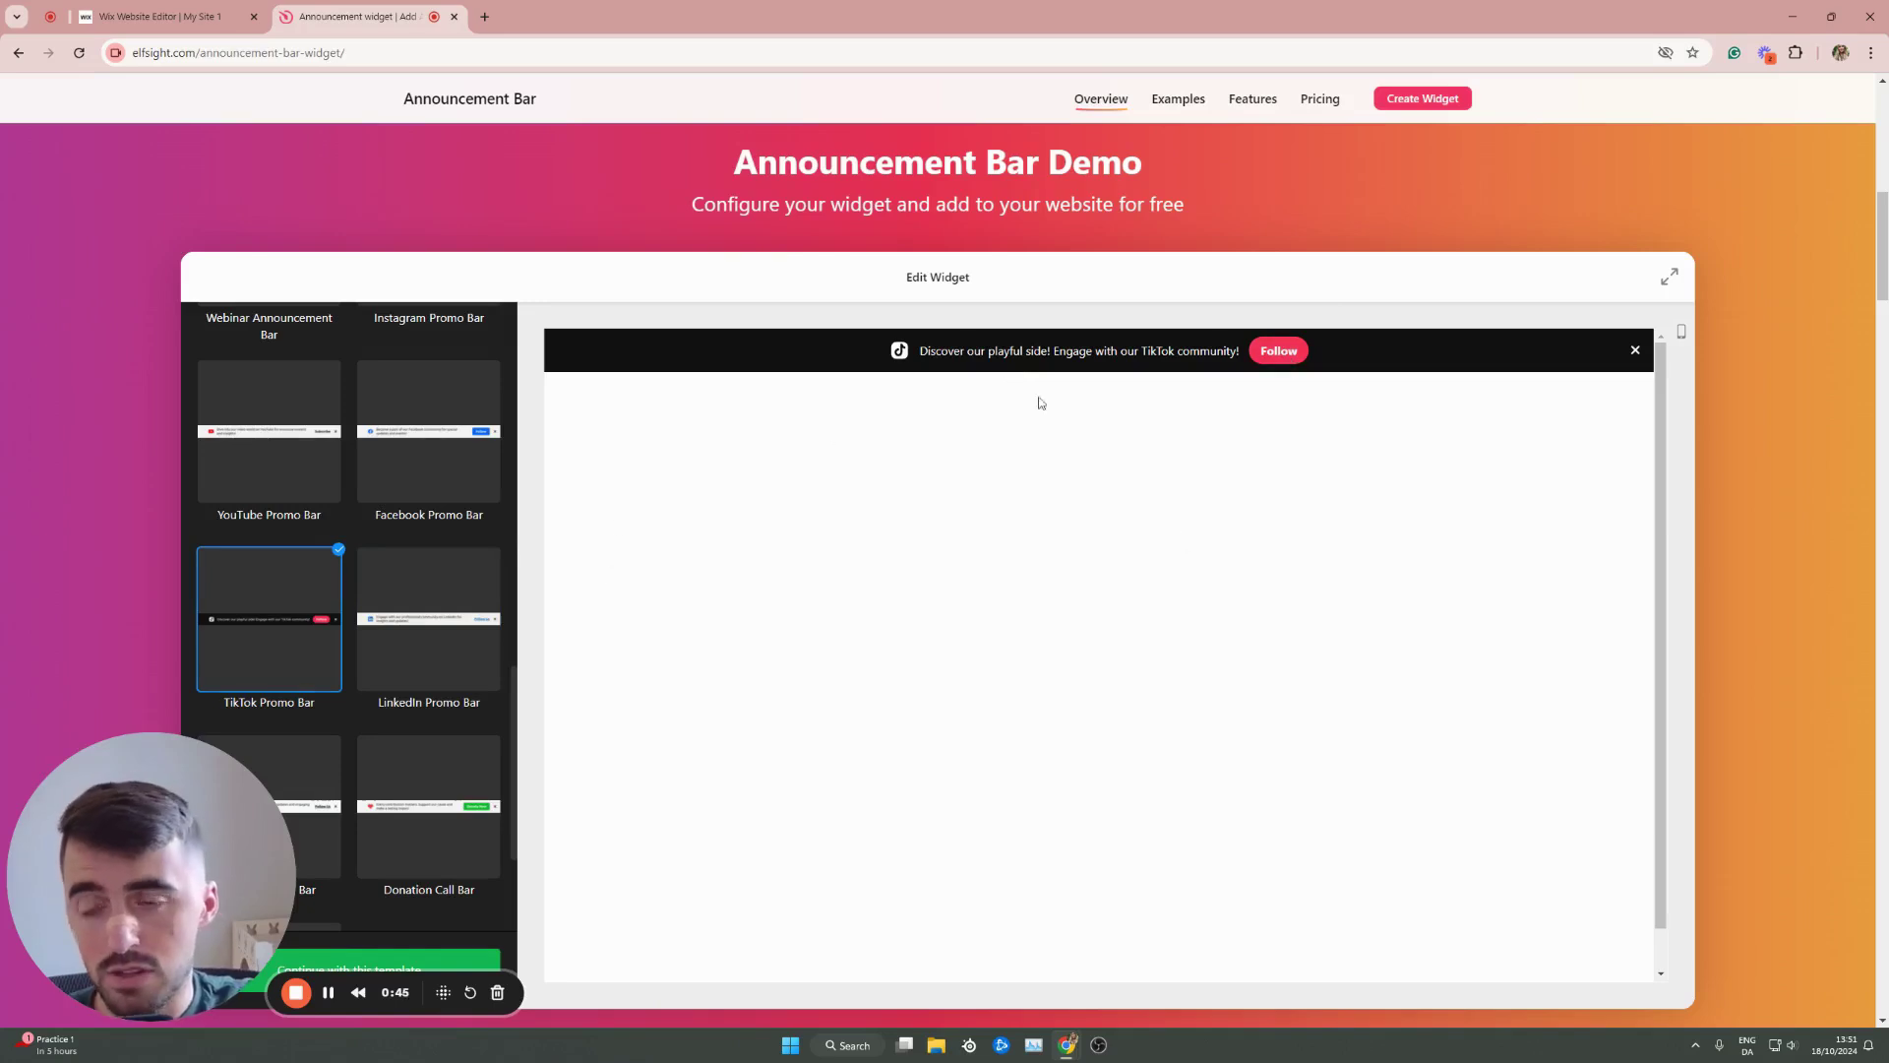
left_click(499, 500)
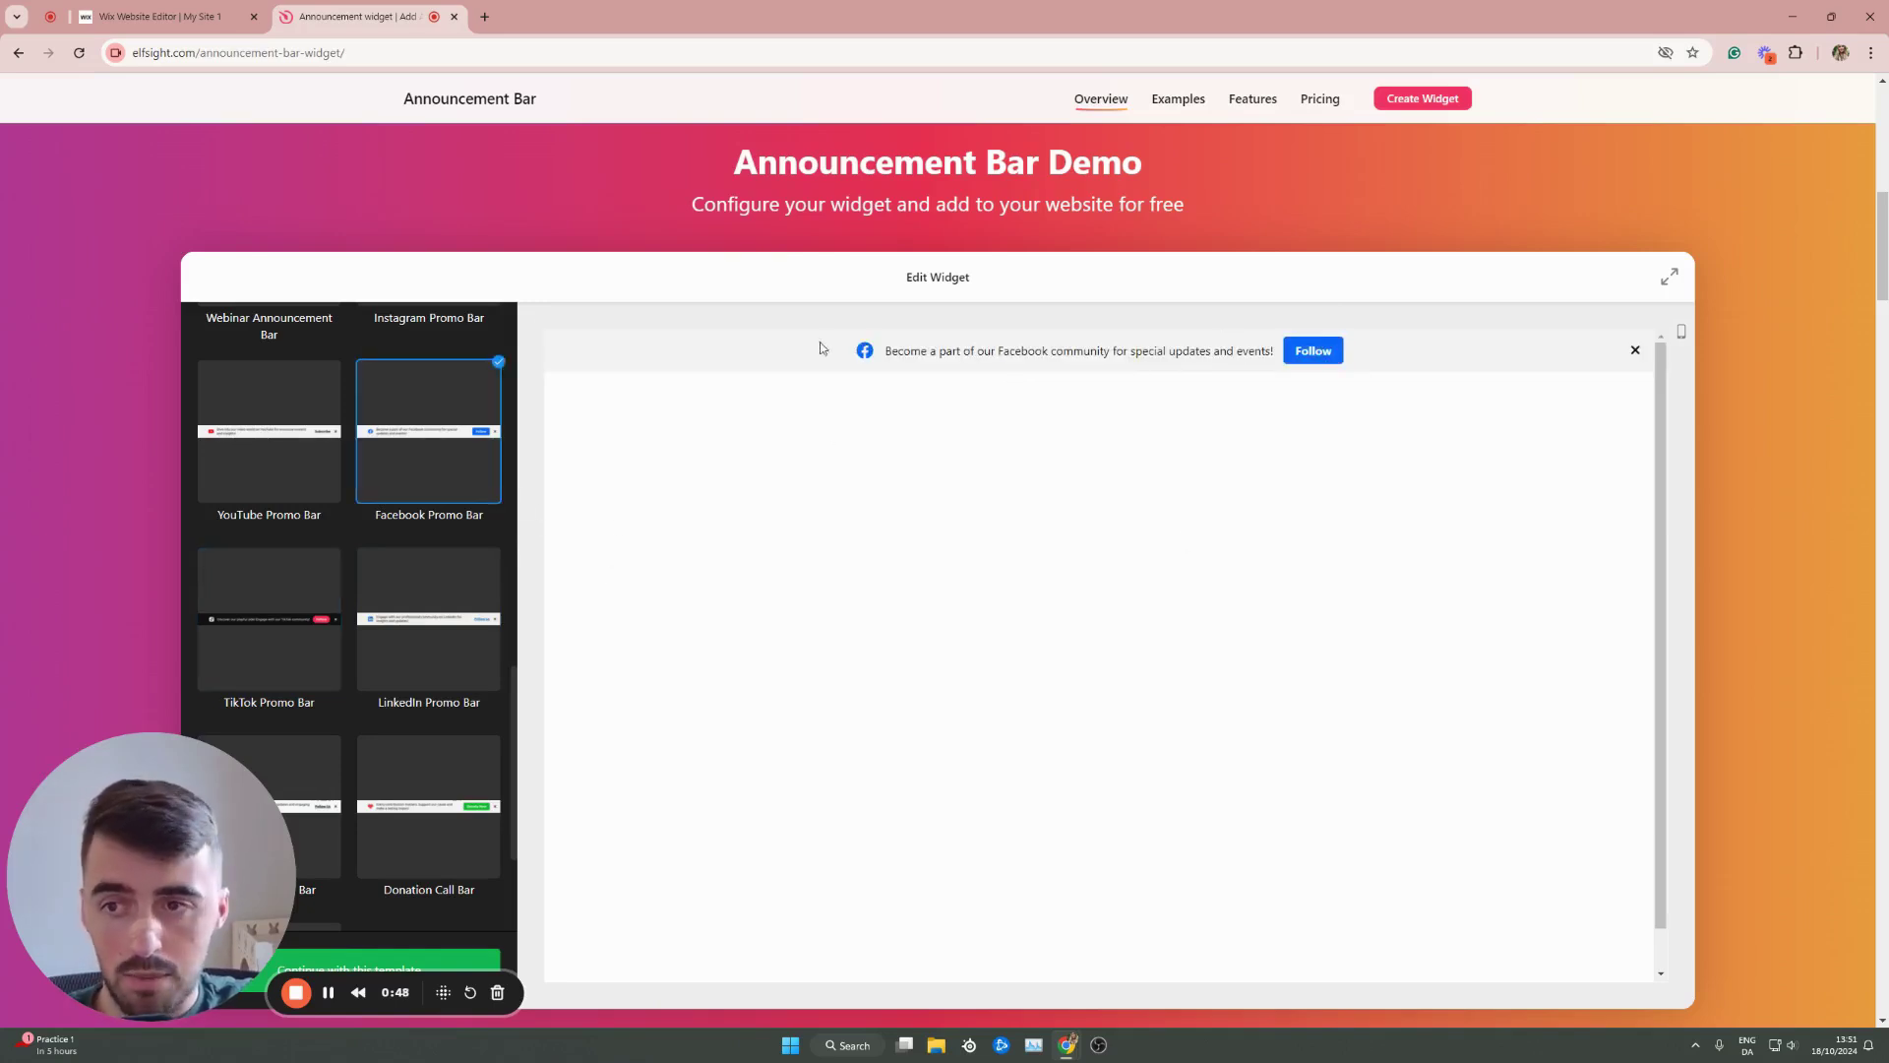
scroll(371, 582, "up", 3)
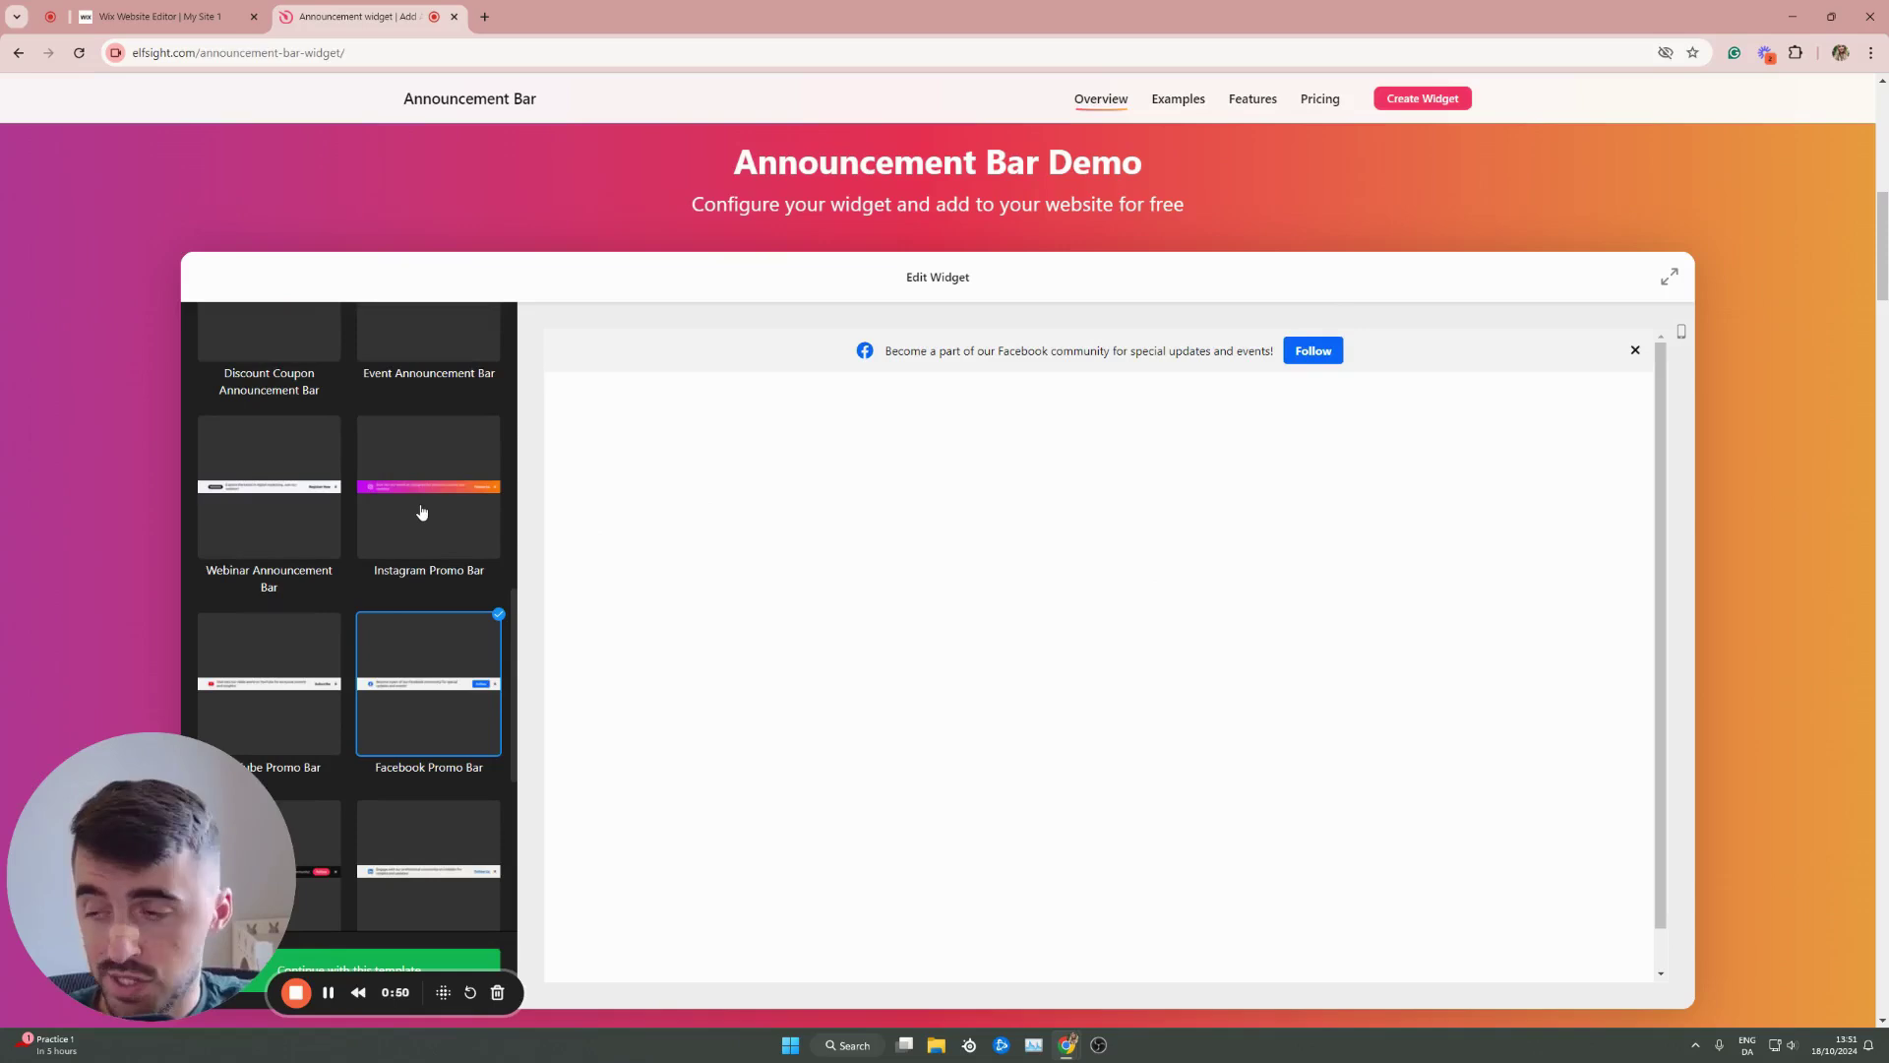
scroll(394, 513, "up", 5)
- Choose the News Announcement Bar template and continue editing with it
left_click(282, 421)
scroll(283, 421, "up", 3)
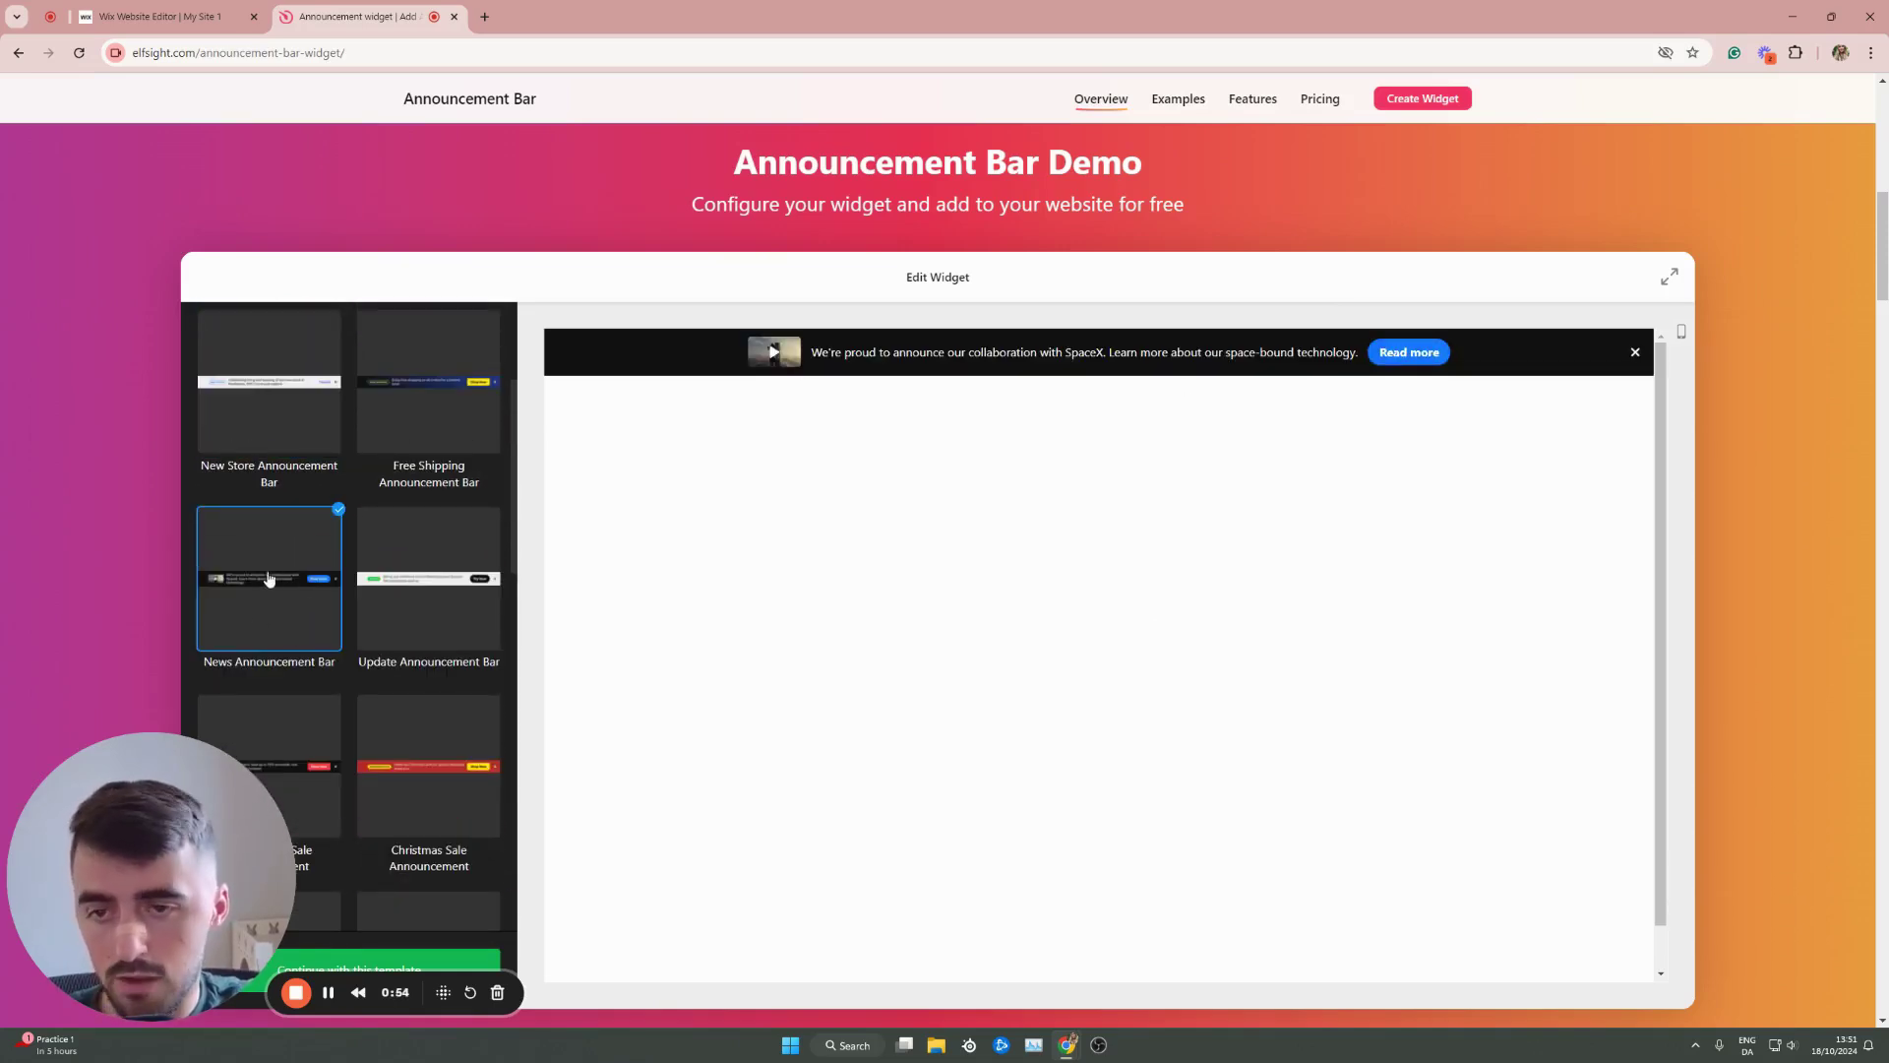
scroll(253, 591, "down", 3)
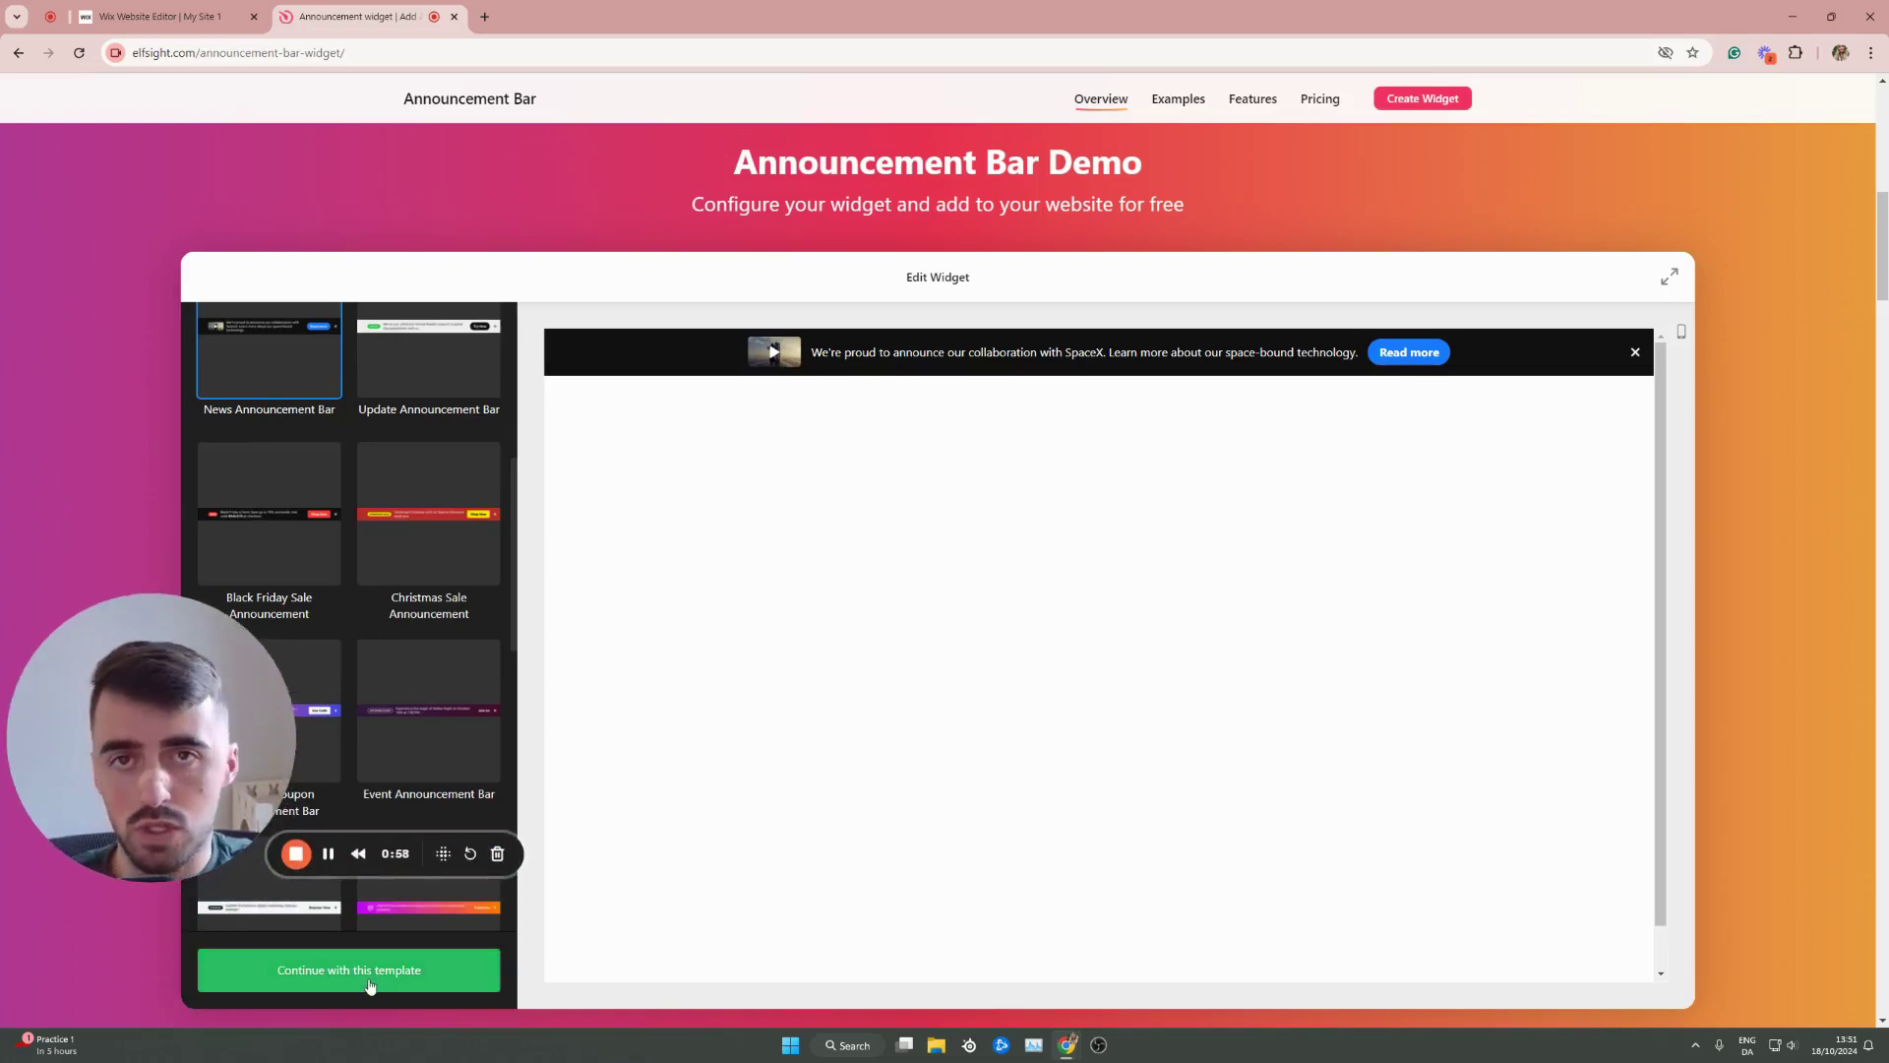
left_click(370, 986)
left_click_drag(67, 801, 67, 940)
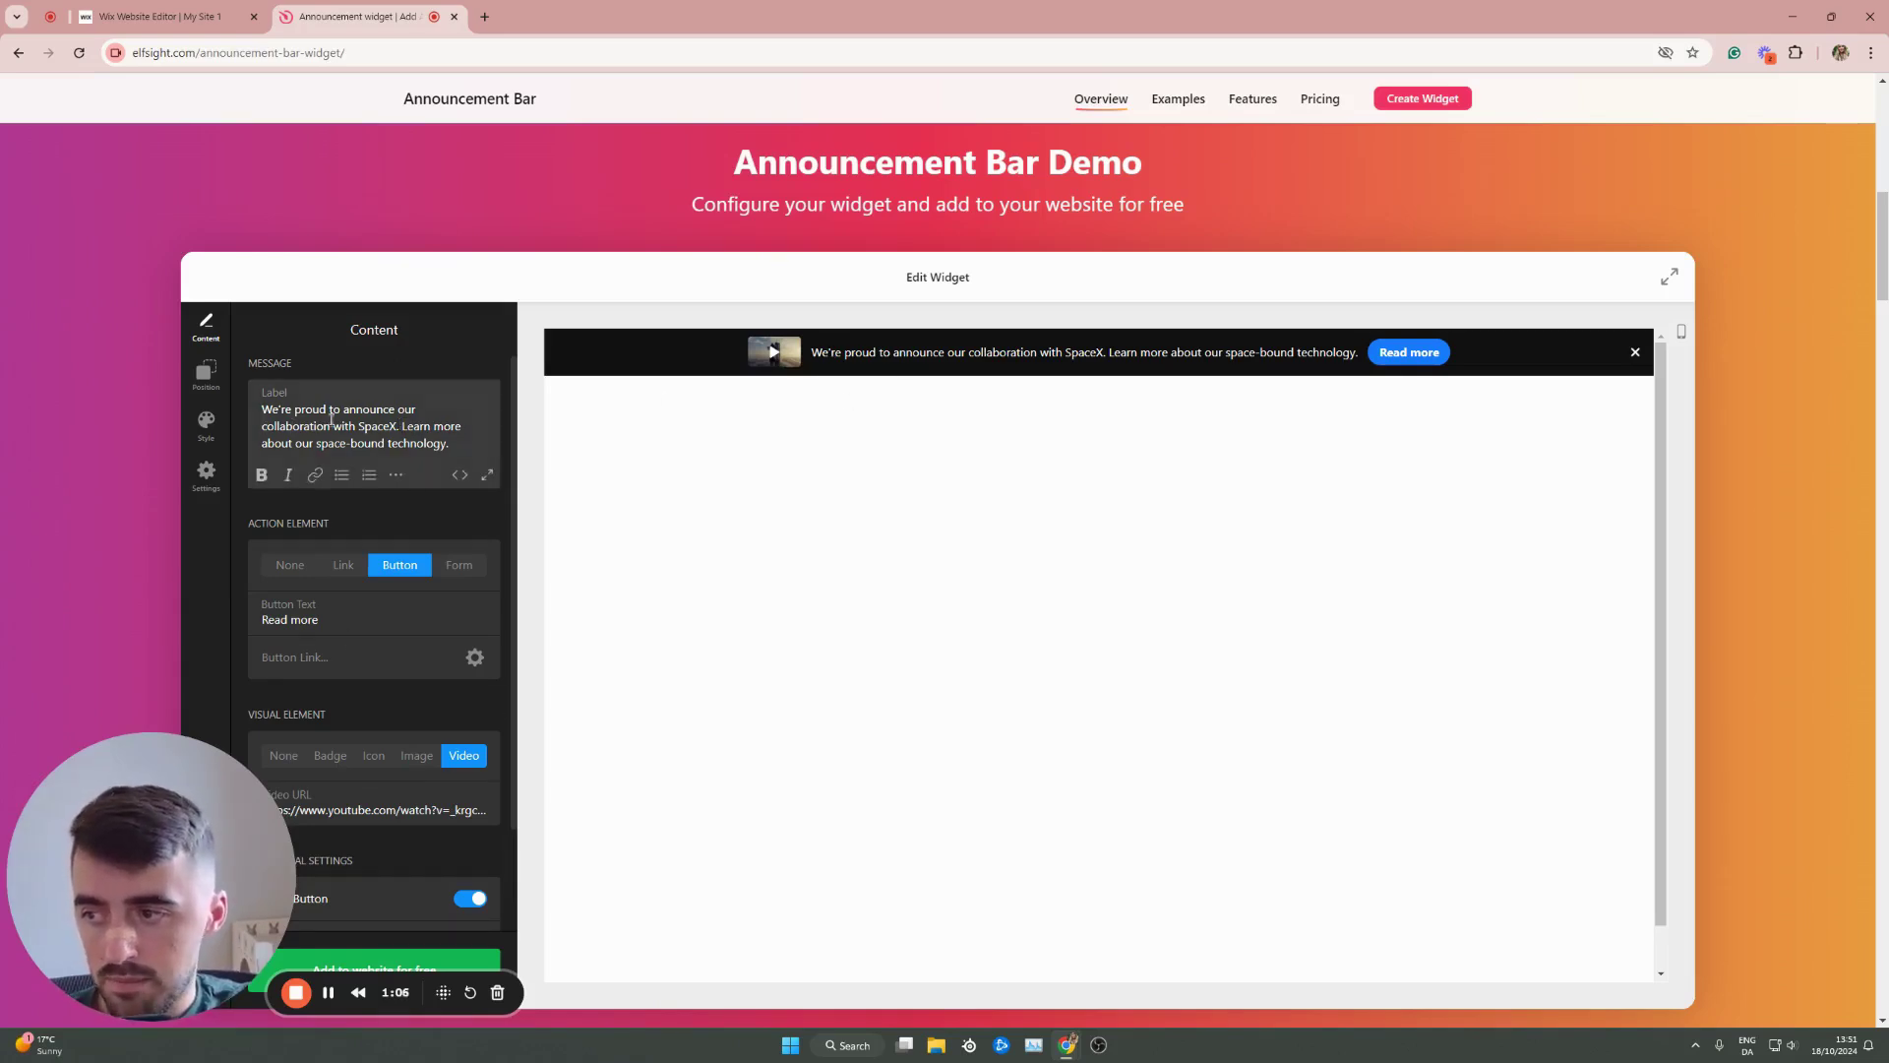
triple_click(390, 425)
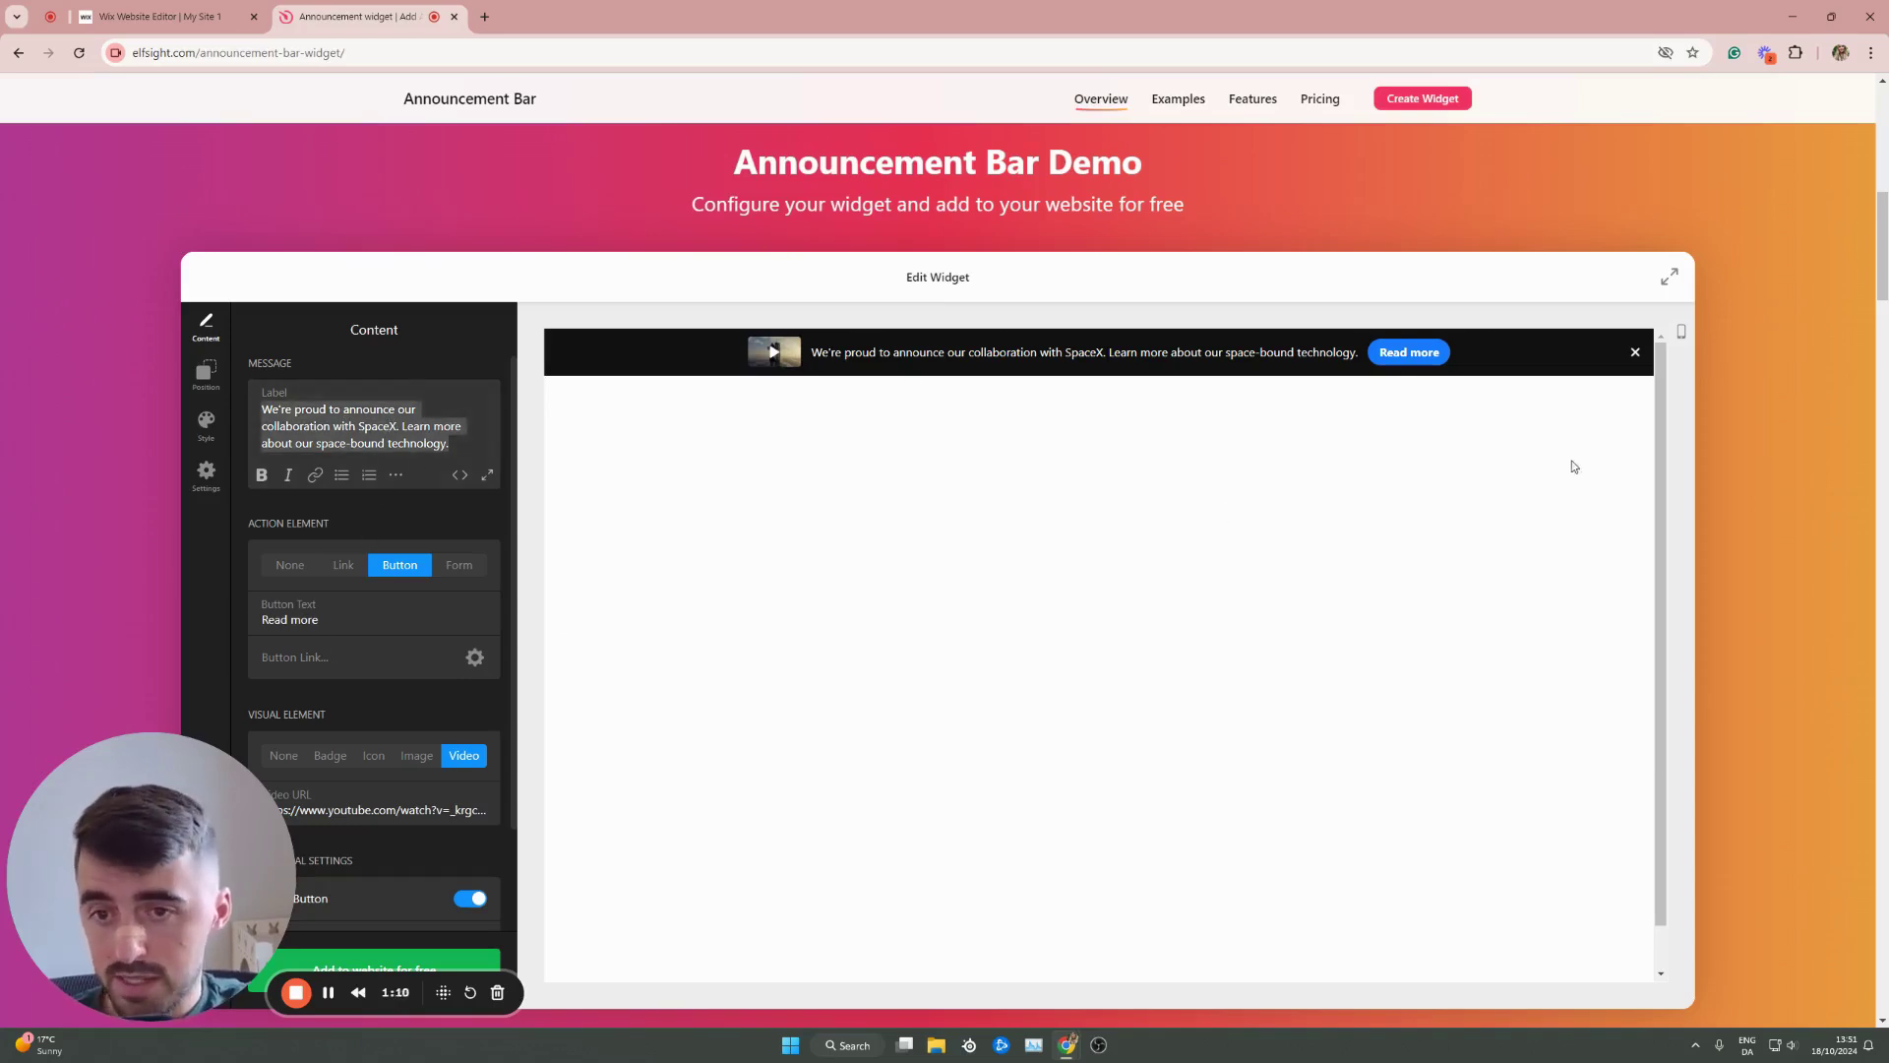
left_click_drag(321, 621, 258, 622)
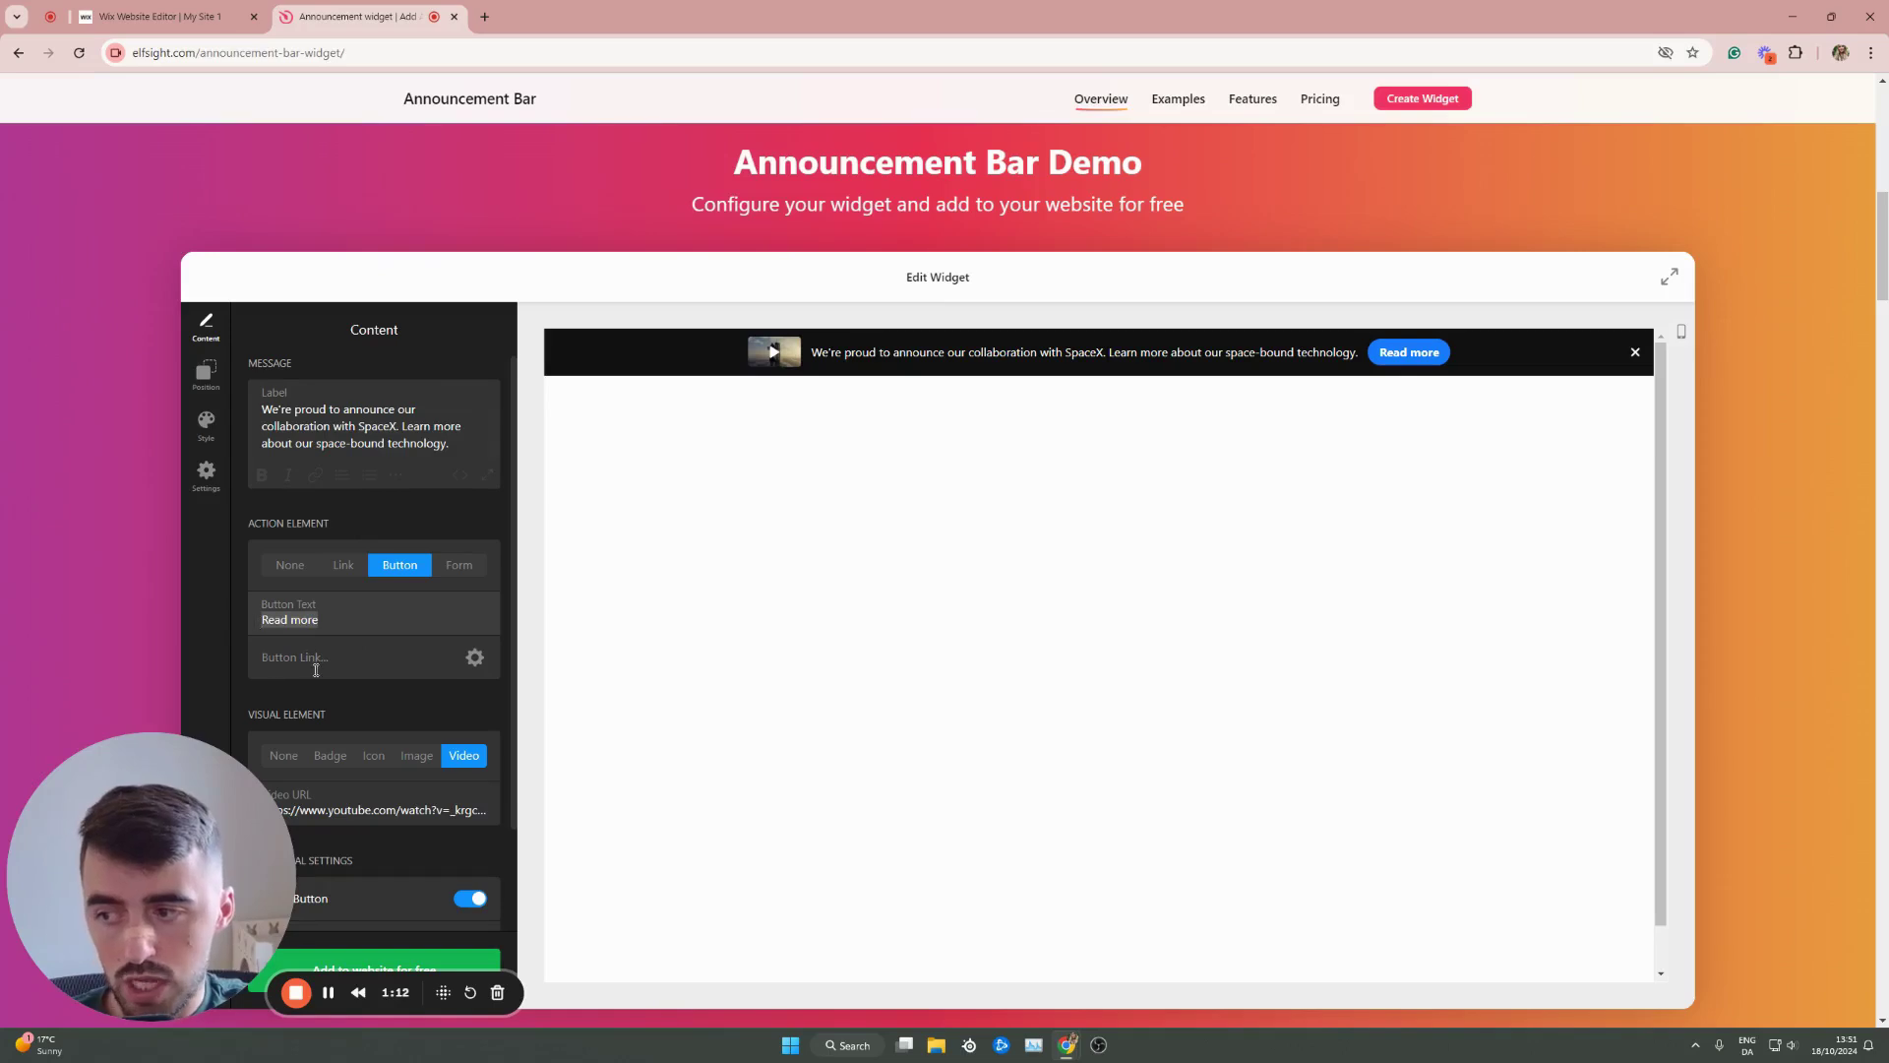
scroll(305, 660, "down", 2)
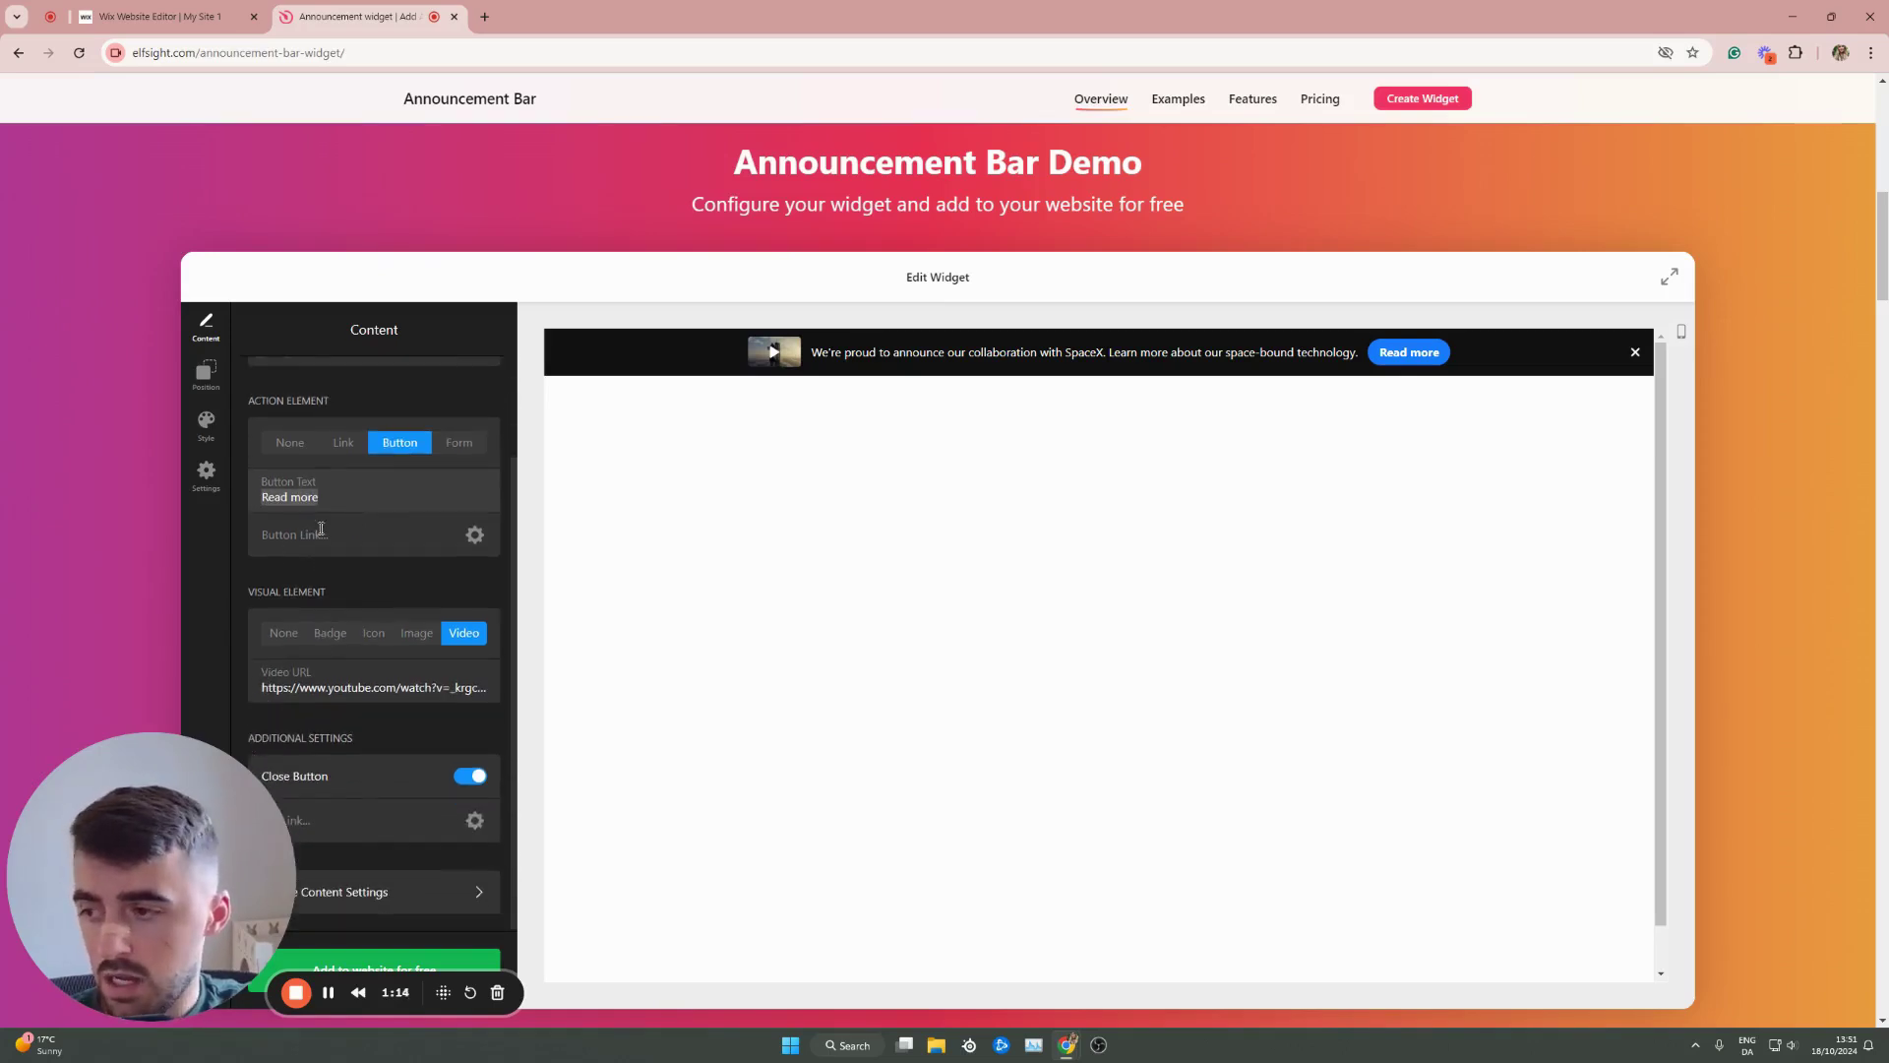
scroll(351, 563, "down", 2)
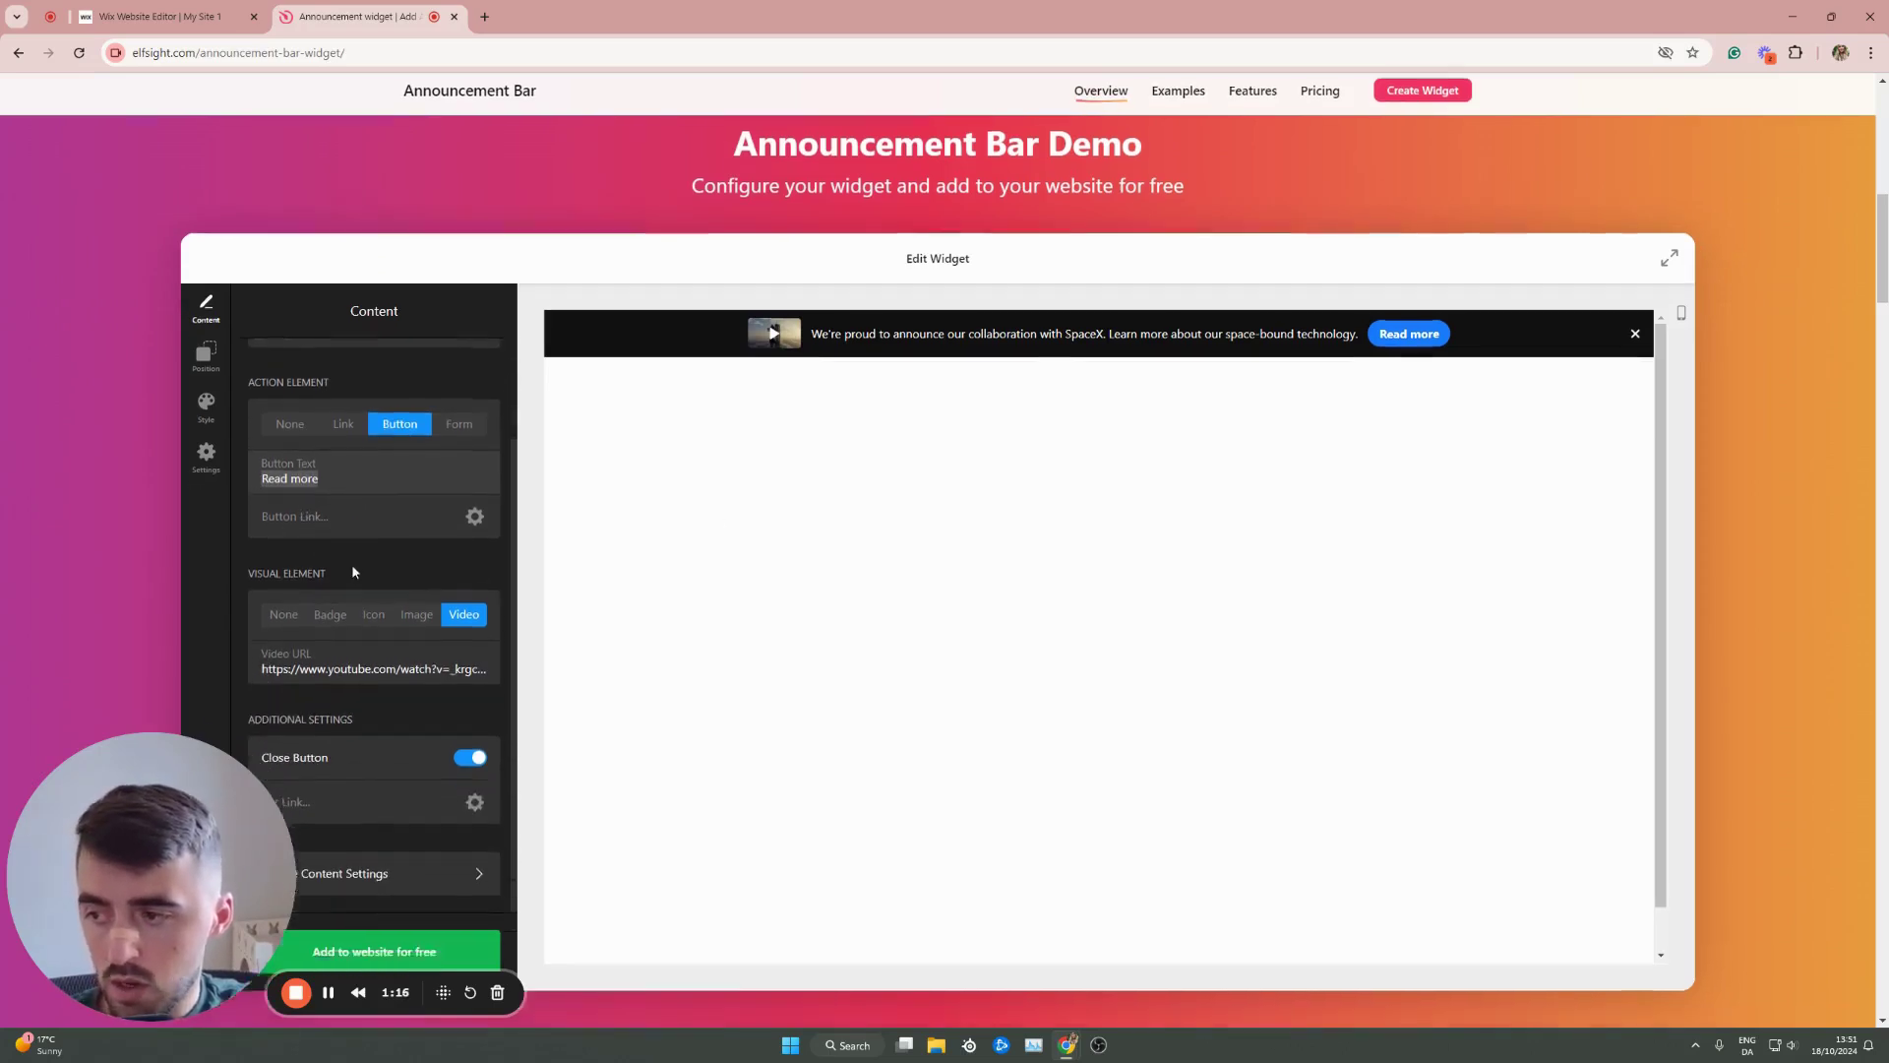
scroll(283, 537, "up", 2)
scroll(334, 561, "down", 1)
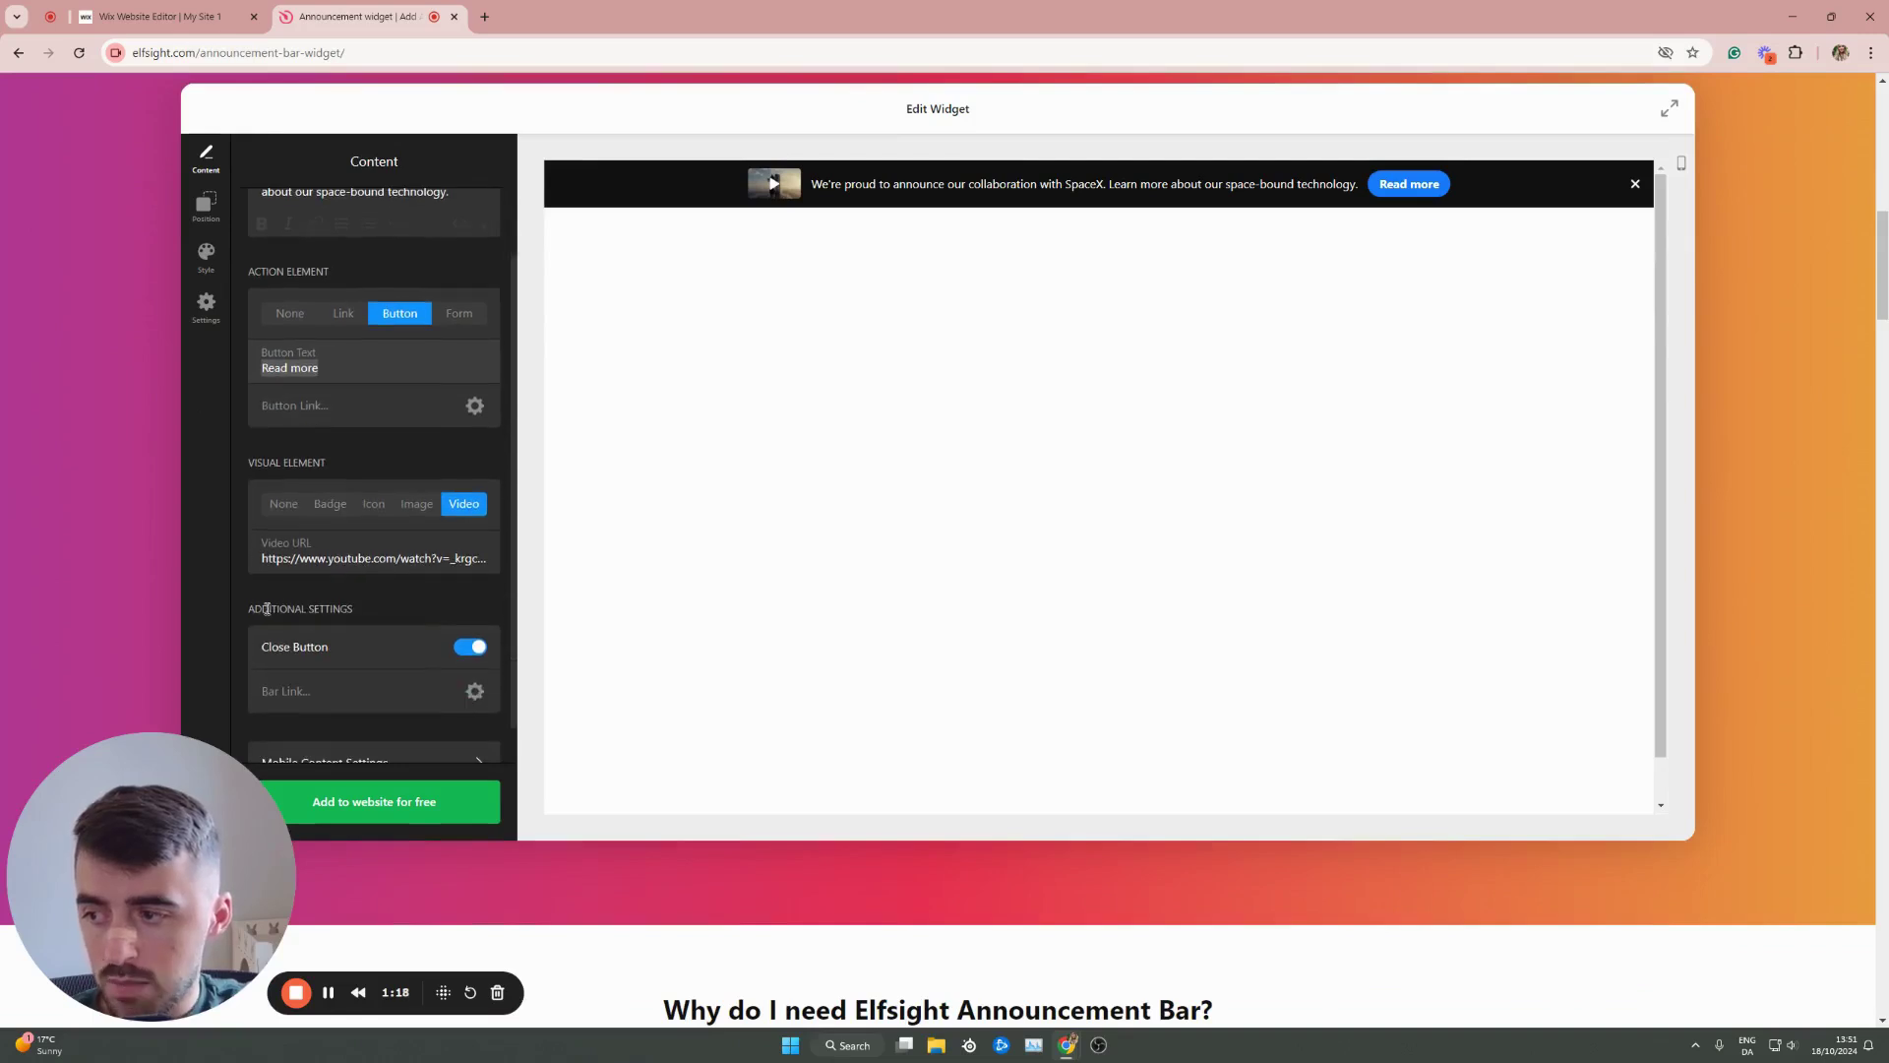
scroll(296, 581, "up", 1)
scroll(334, 640, "up", 4)
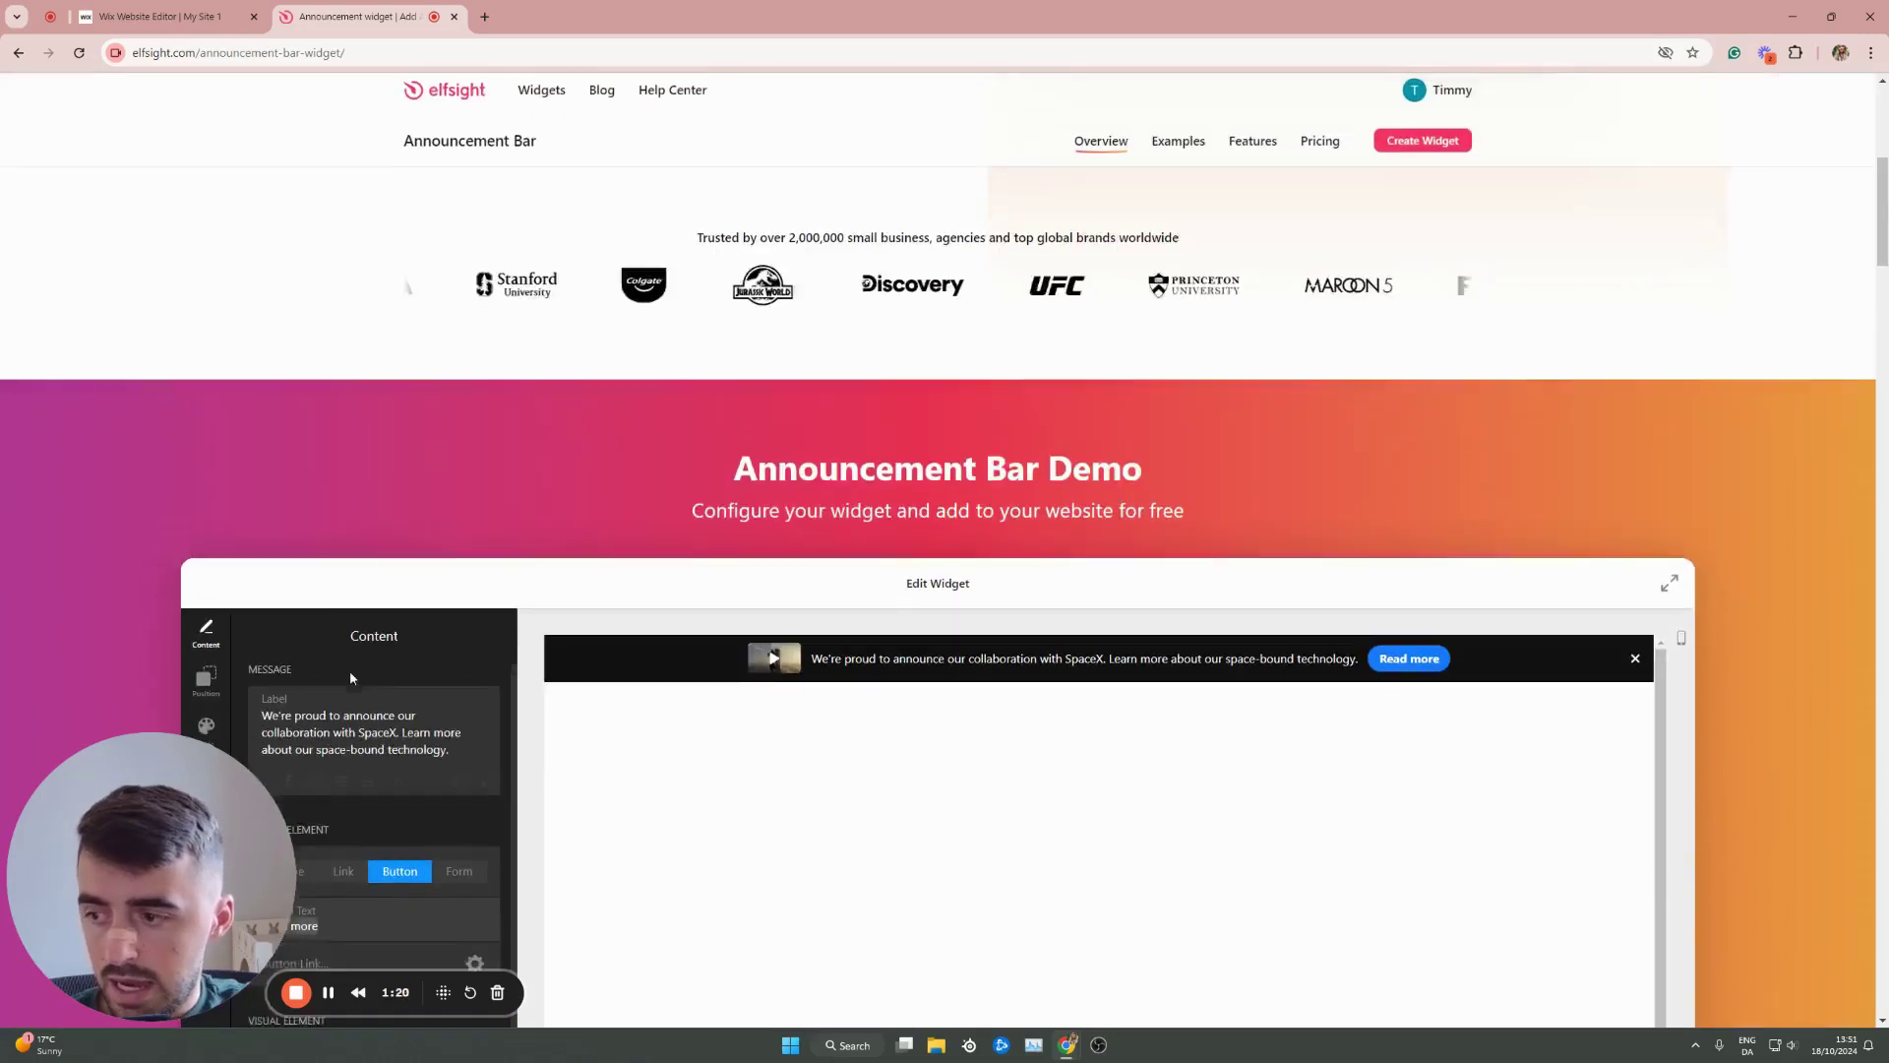
scroll(556, 537, "down", 2)
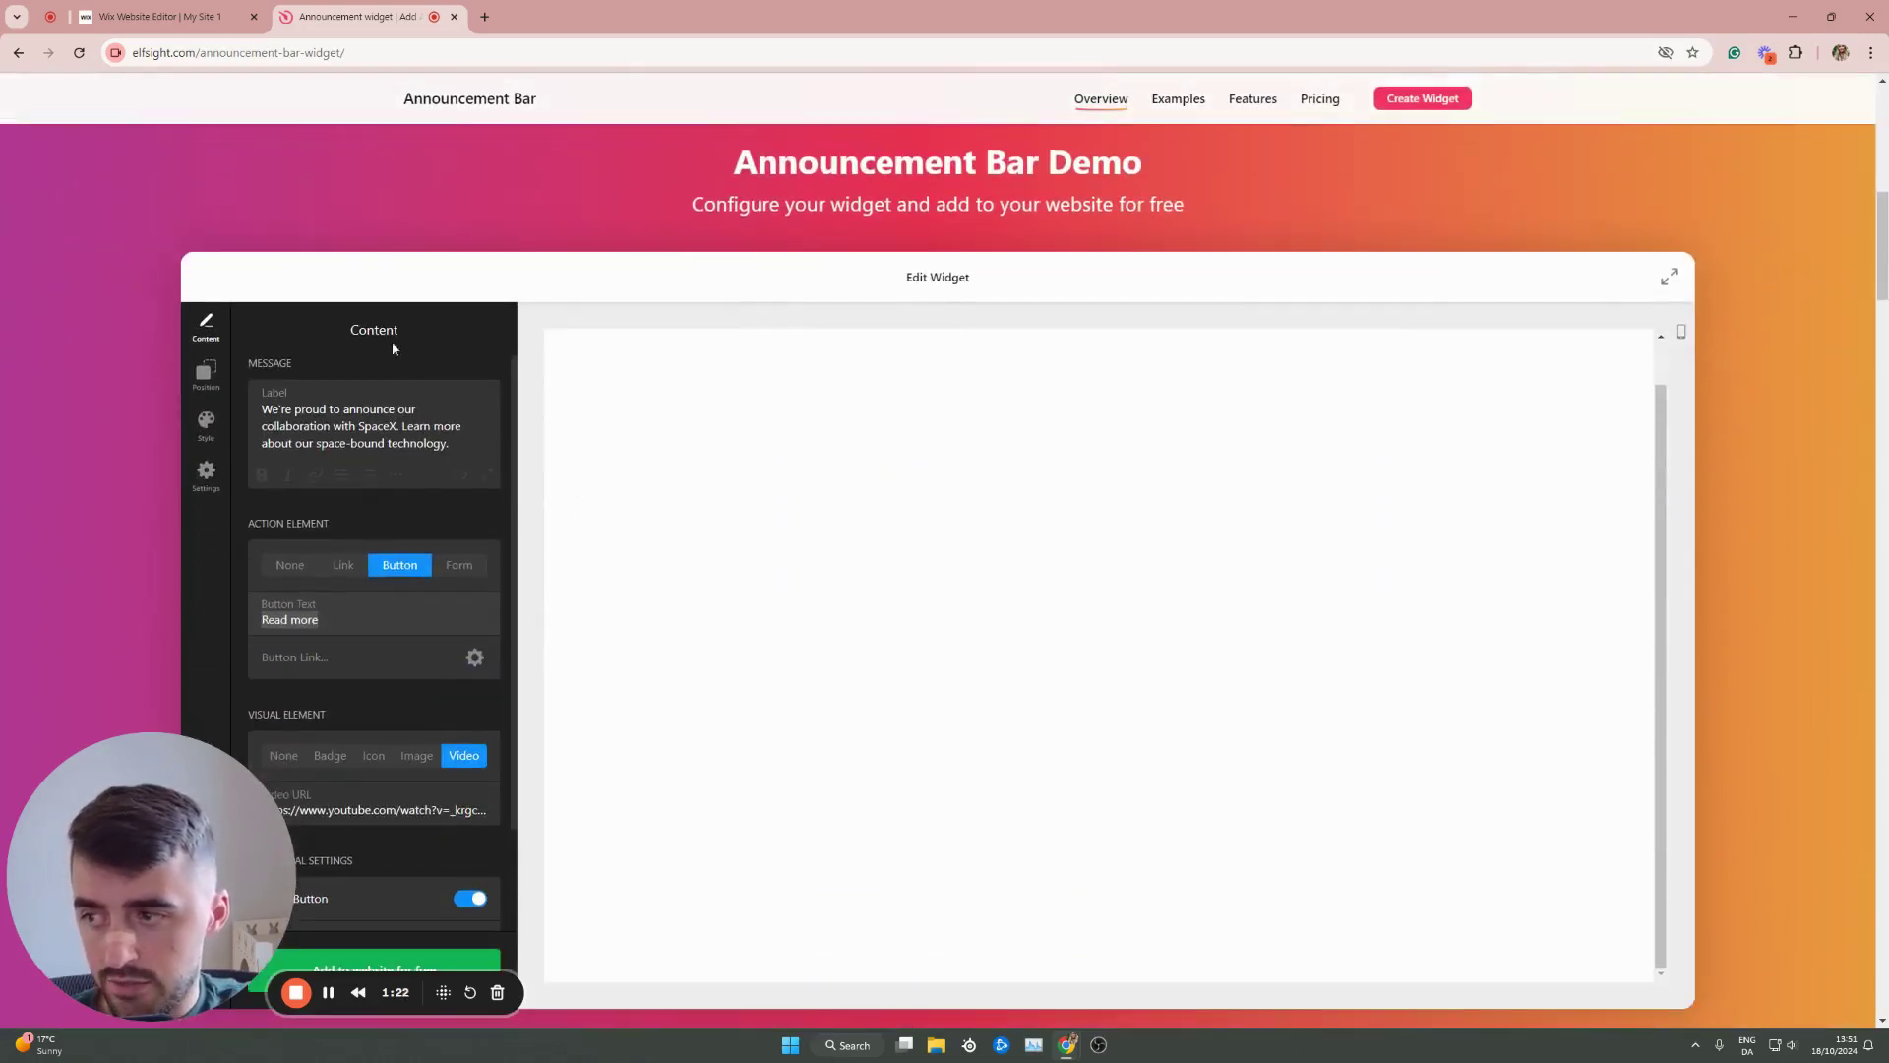
- Try floating top, floating bottom and inline positions, then keep the bar static at the top
left_click(207, 371)
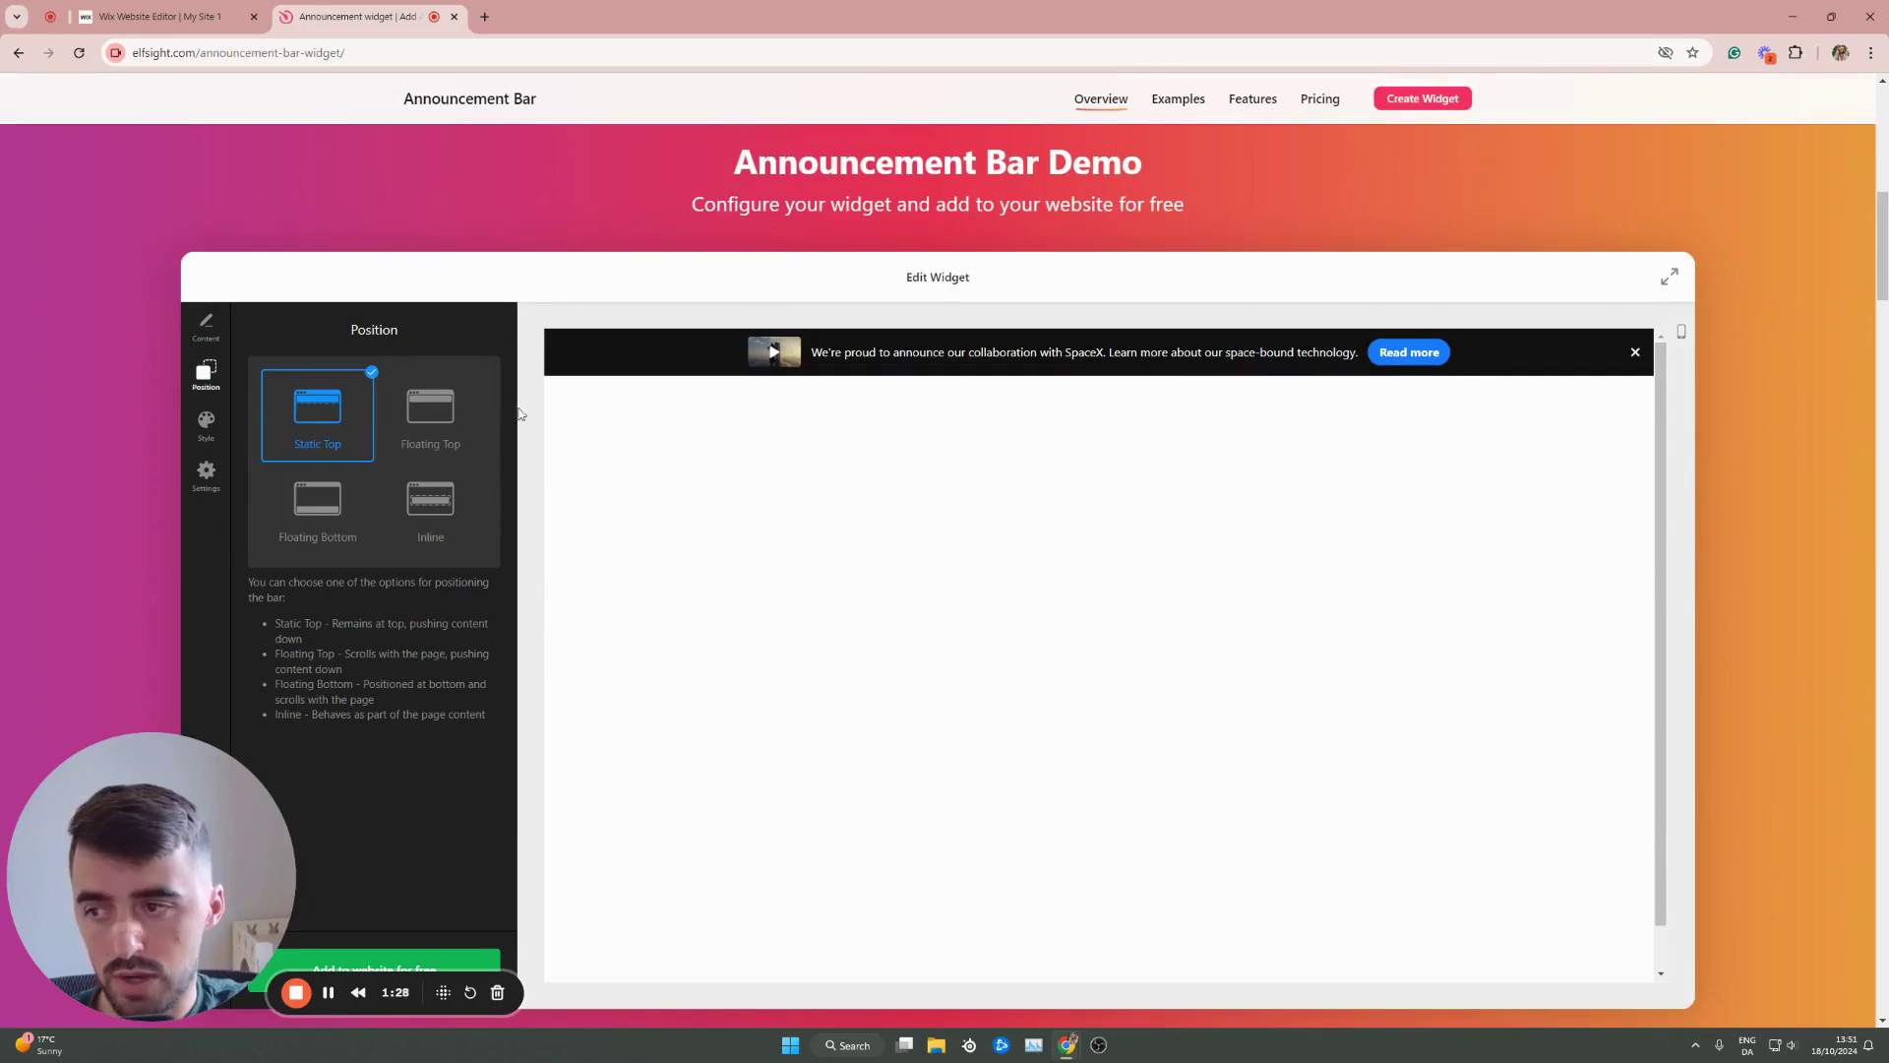
left_click(437, 415)
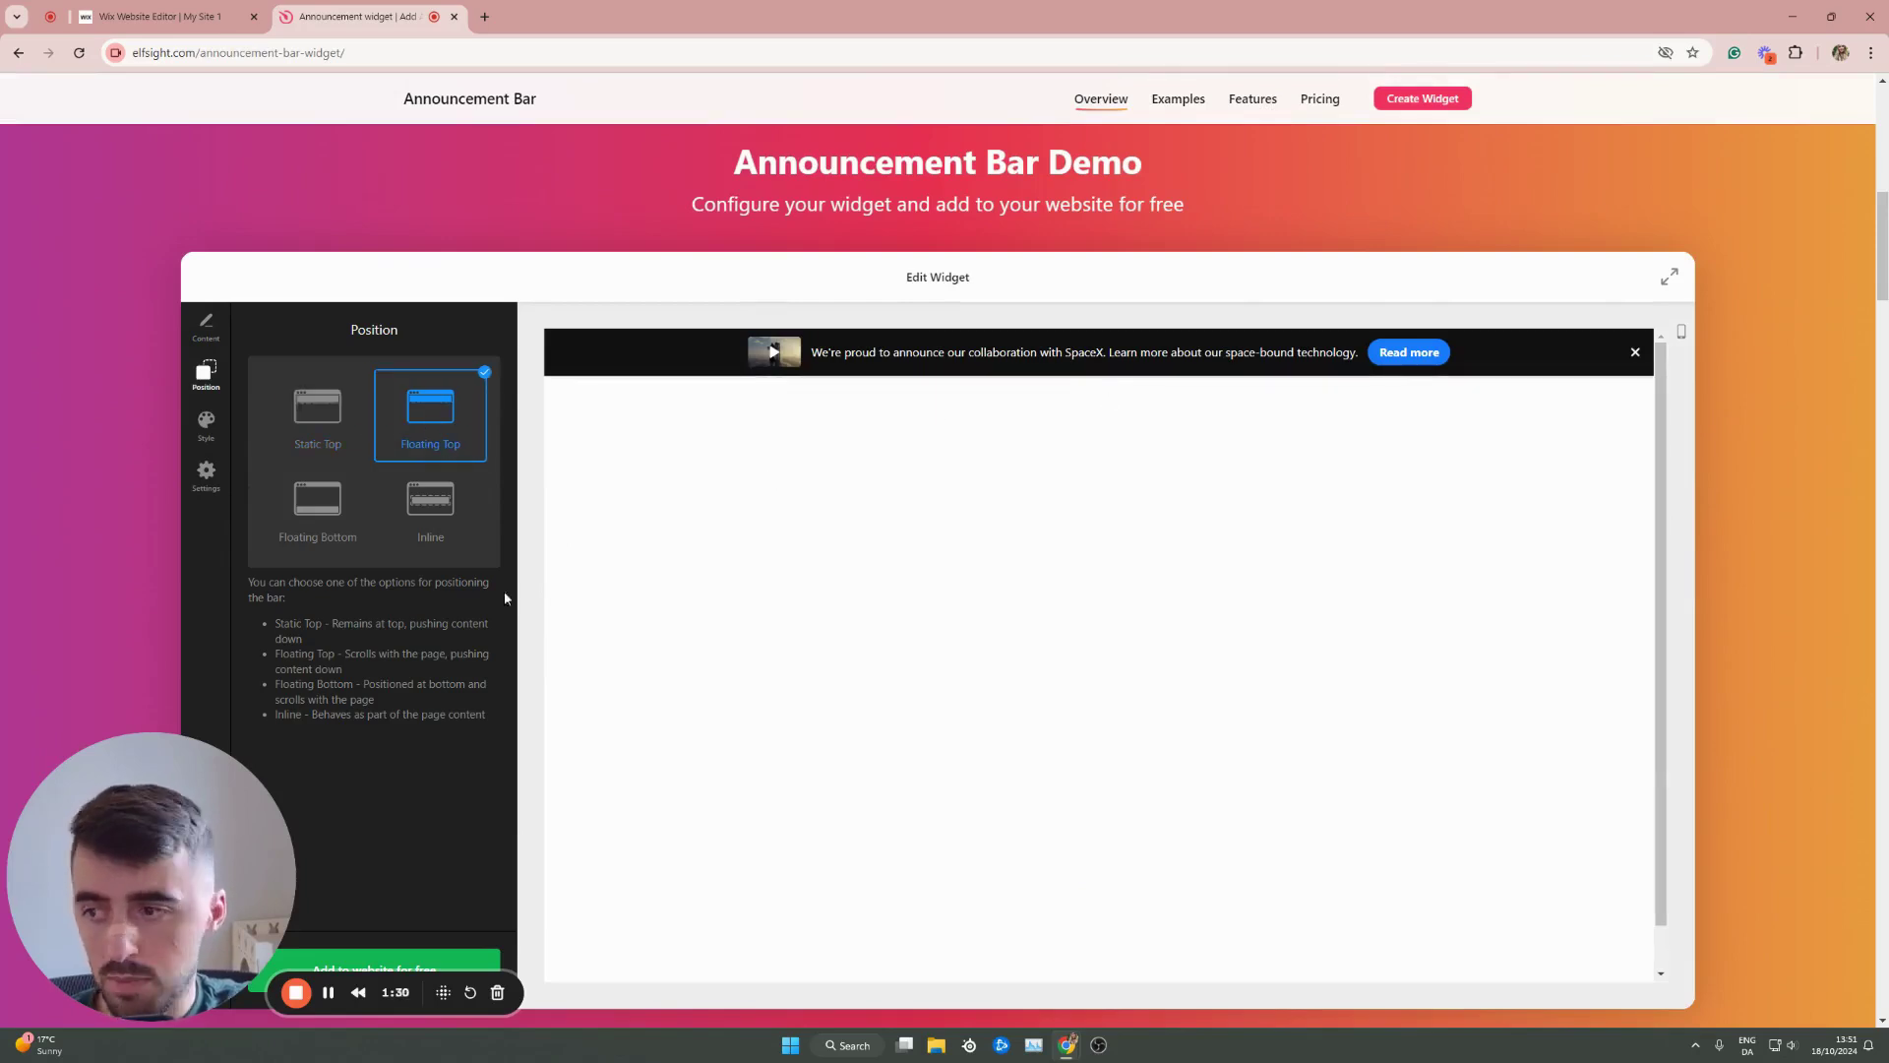
left_click(344, 522)
left_click(453, 523)
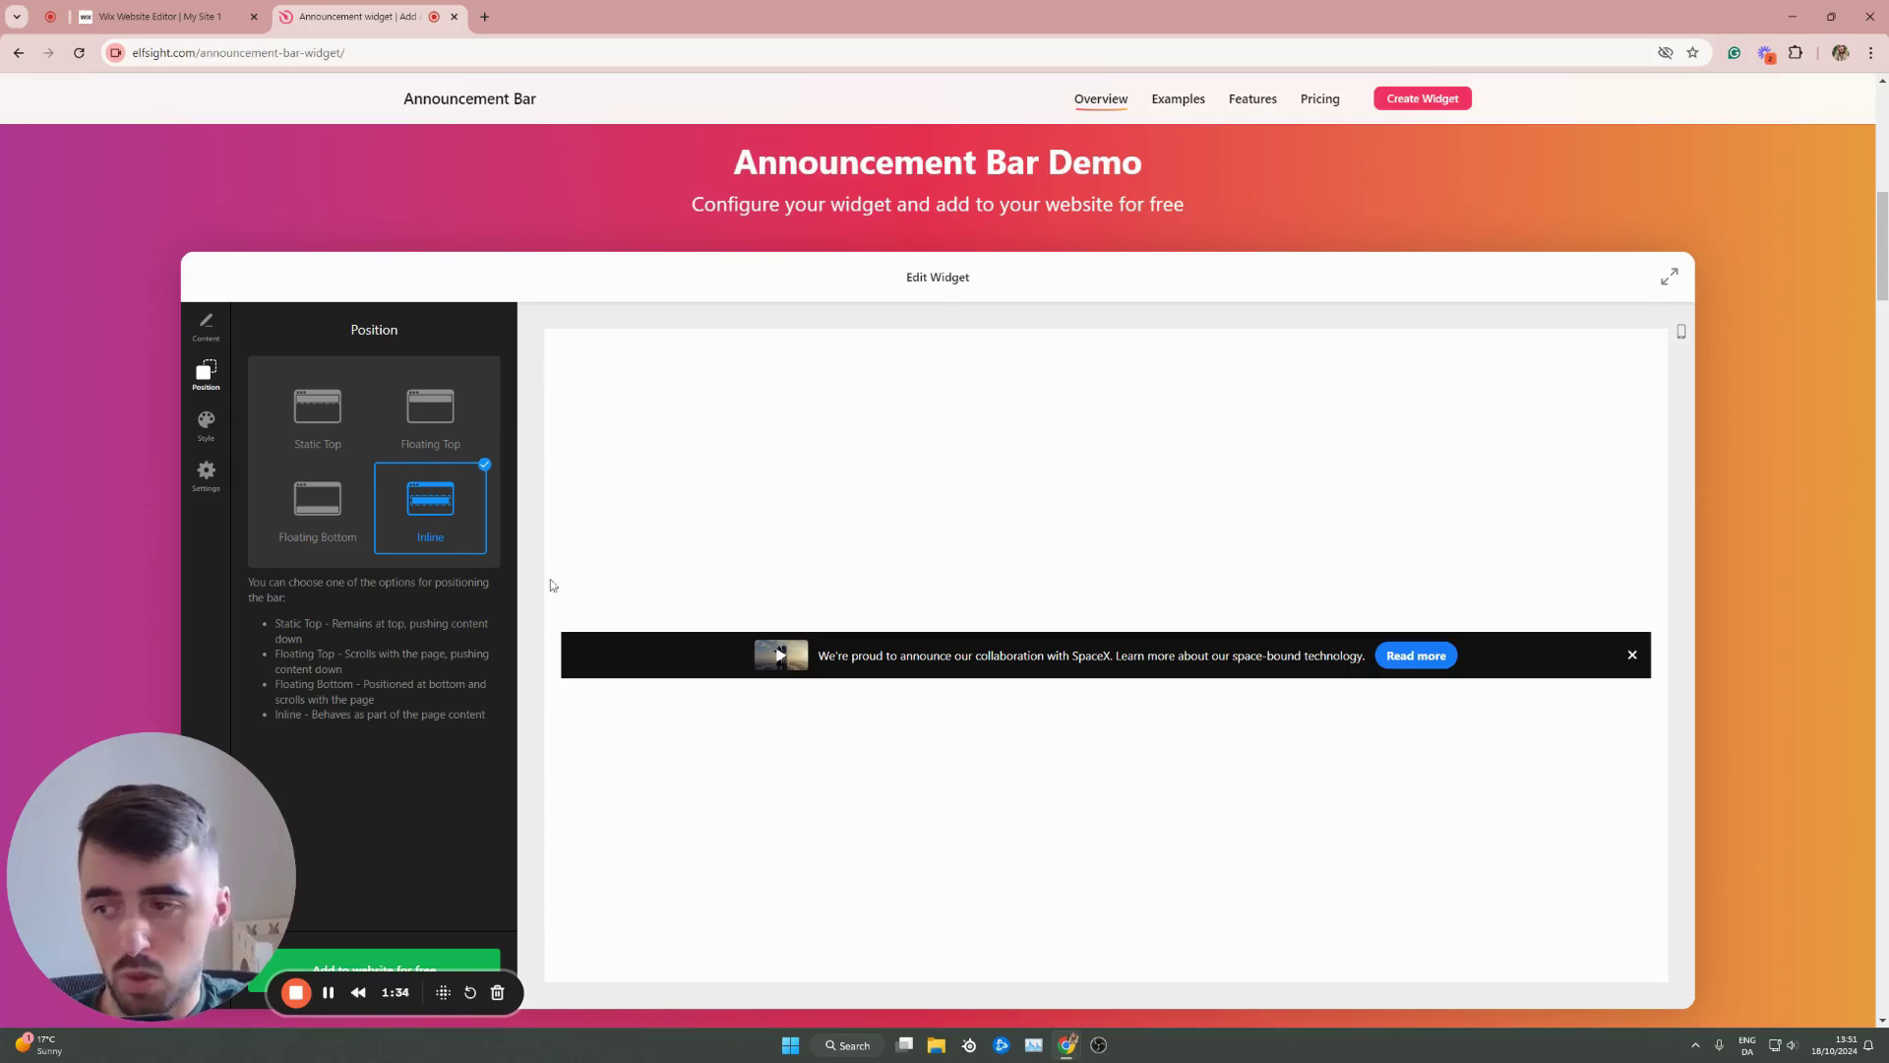
left_click(316, 411)
- Enlarge the video thumbnail to 81px and keep the medium bar size after trying L and S
left_click(192, 423)
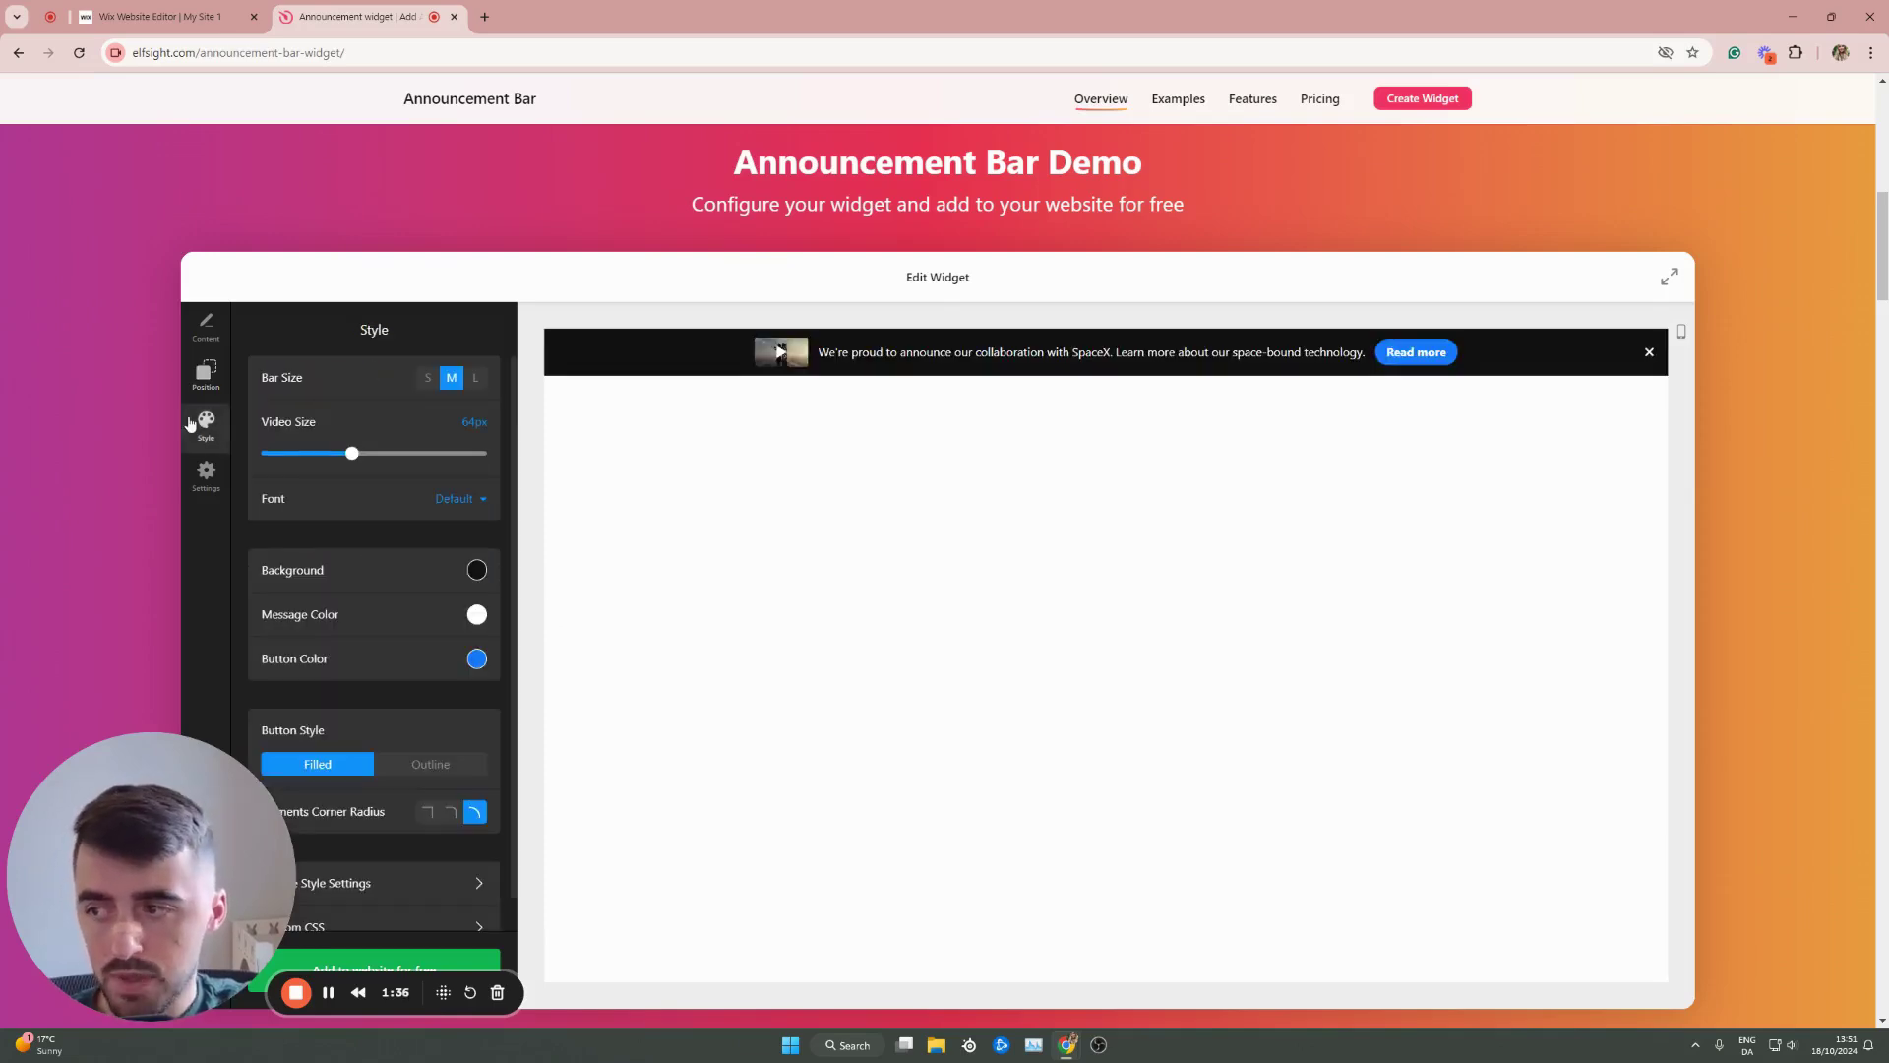
left_click_drag(352, 452, 390, 453)
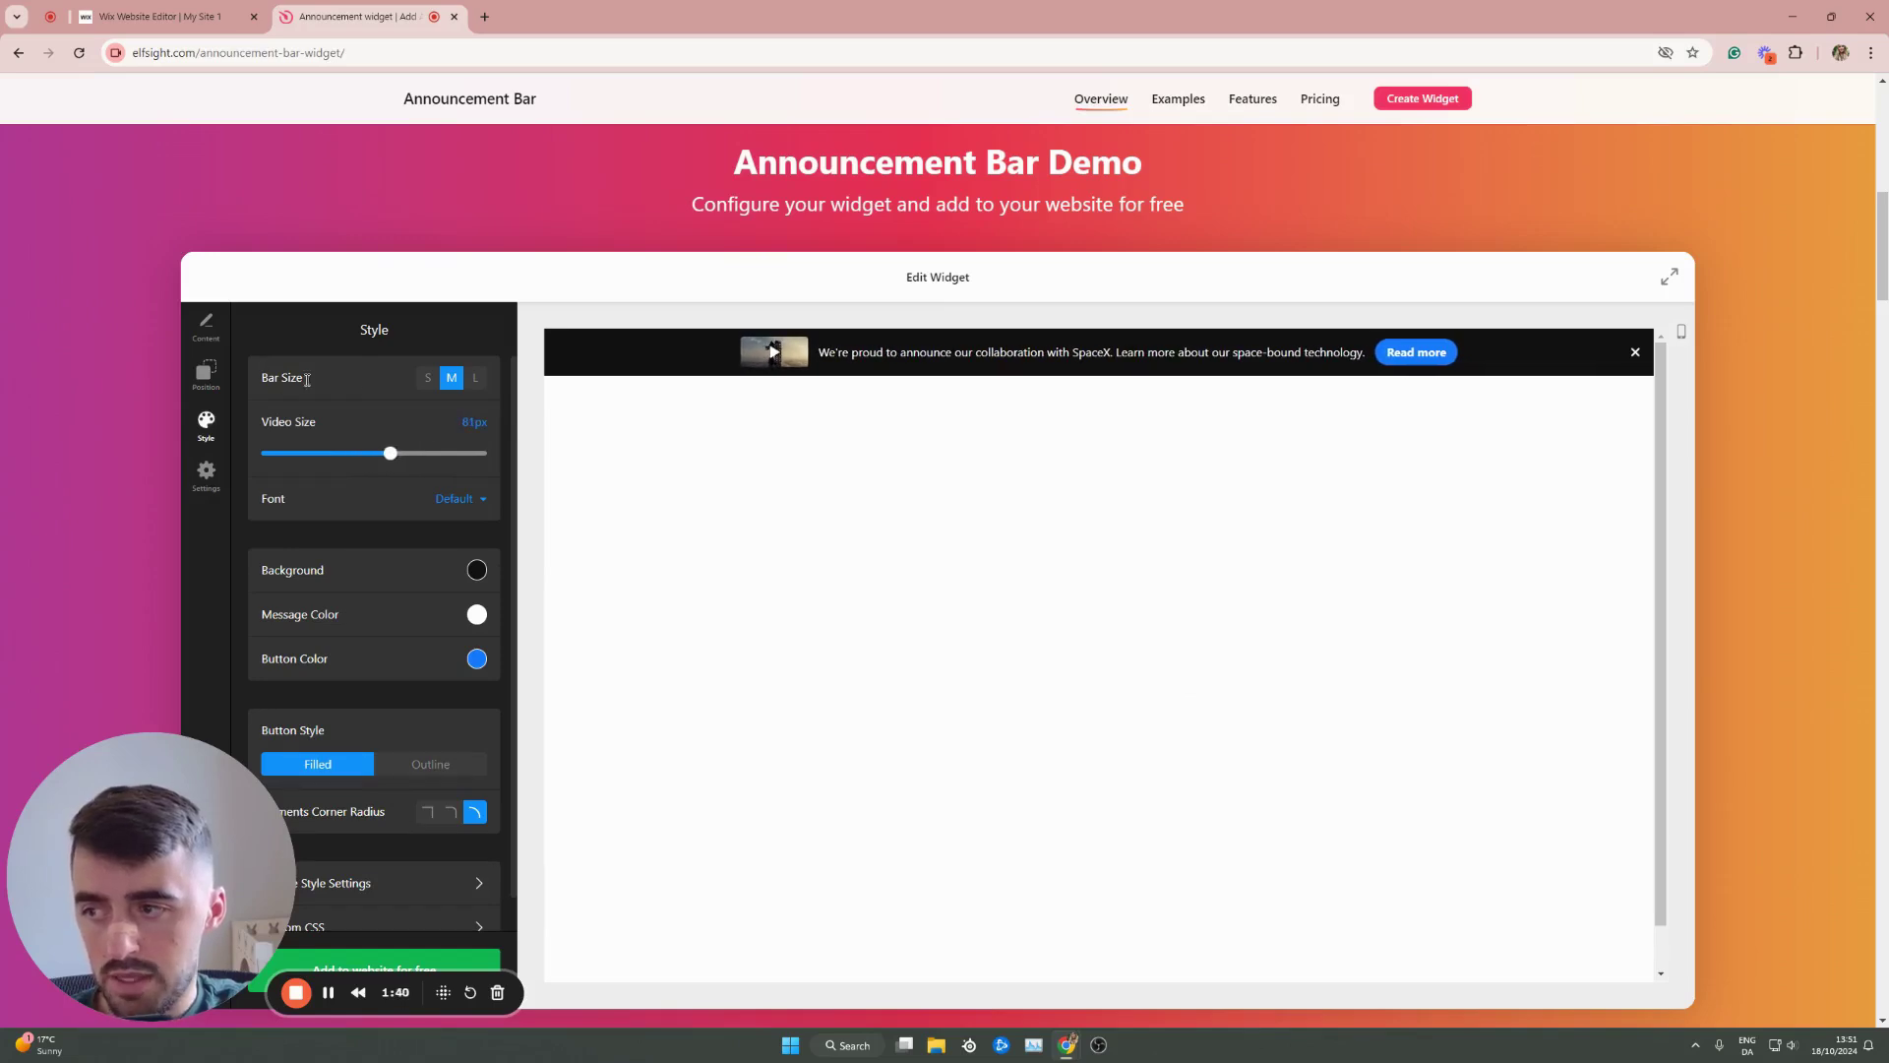
left_click(475, 378)
left_click(427, 377)
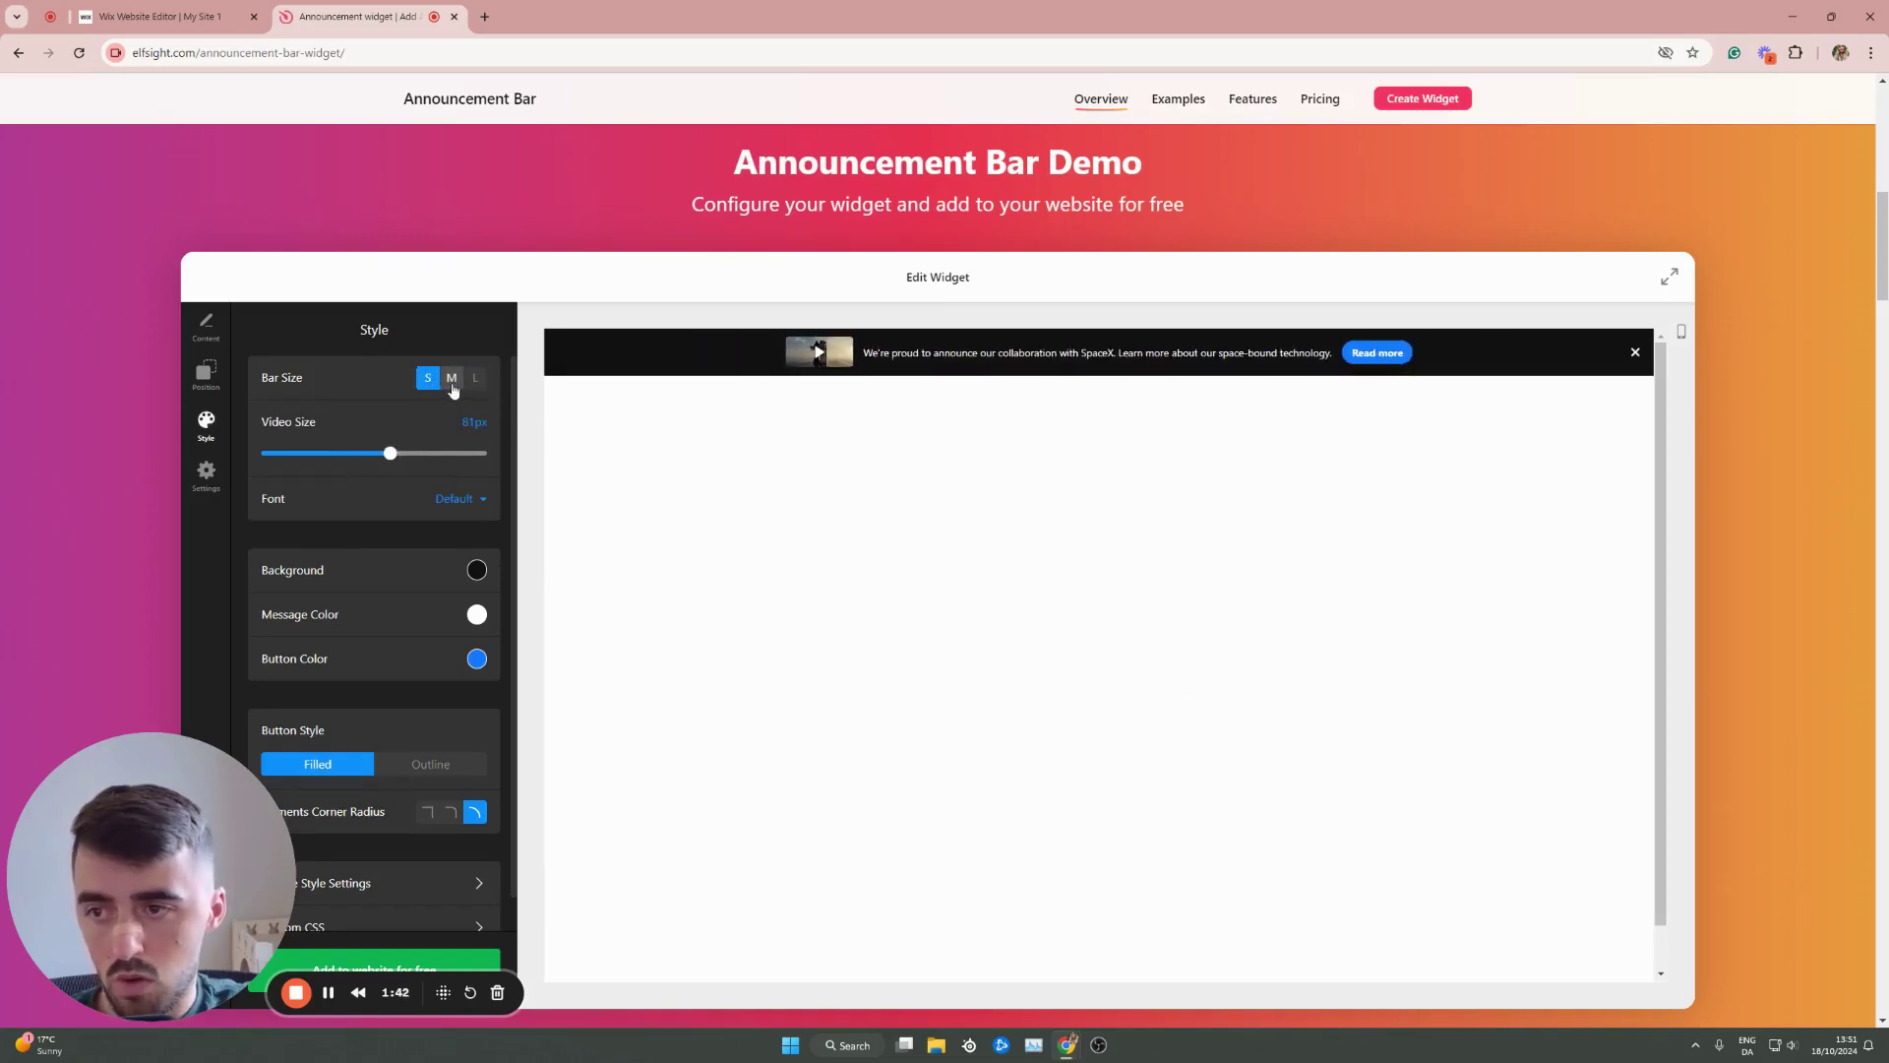
left_click(452, 377)
scroll(413, 599, "down", 1)
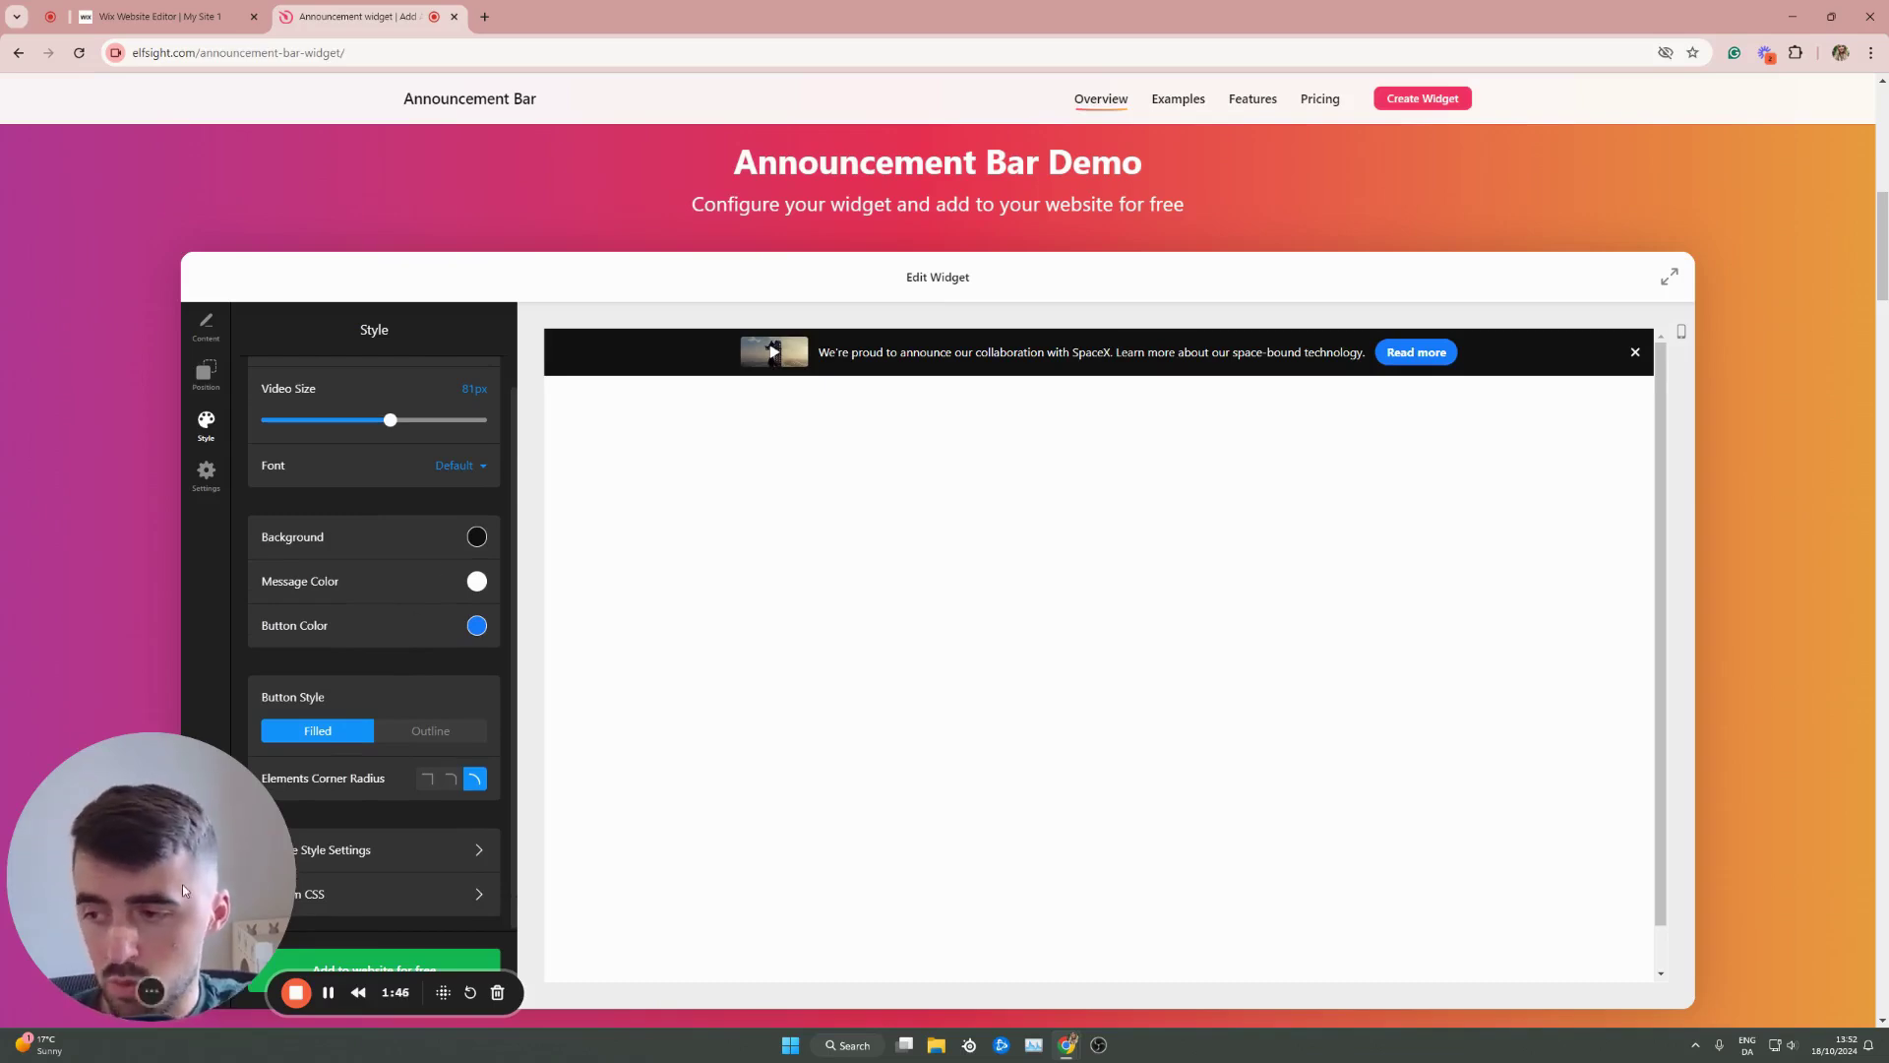
left_click_drag(181, 884, 181, 790)
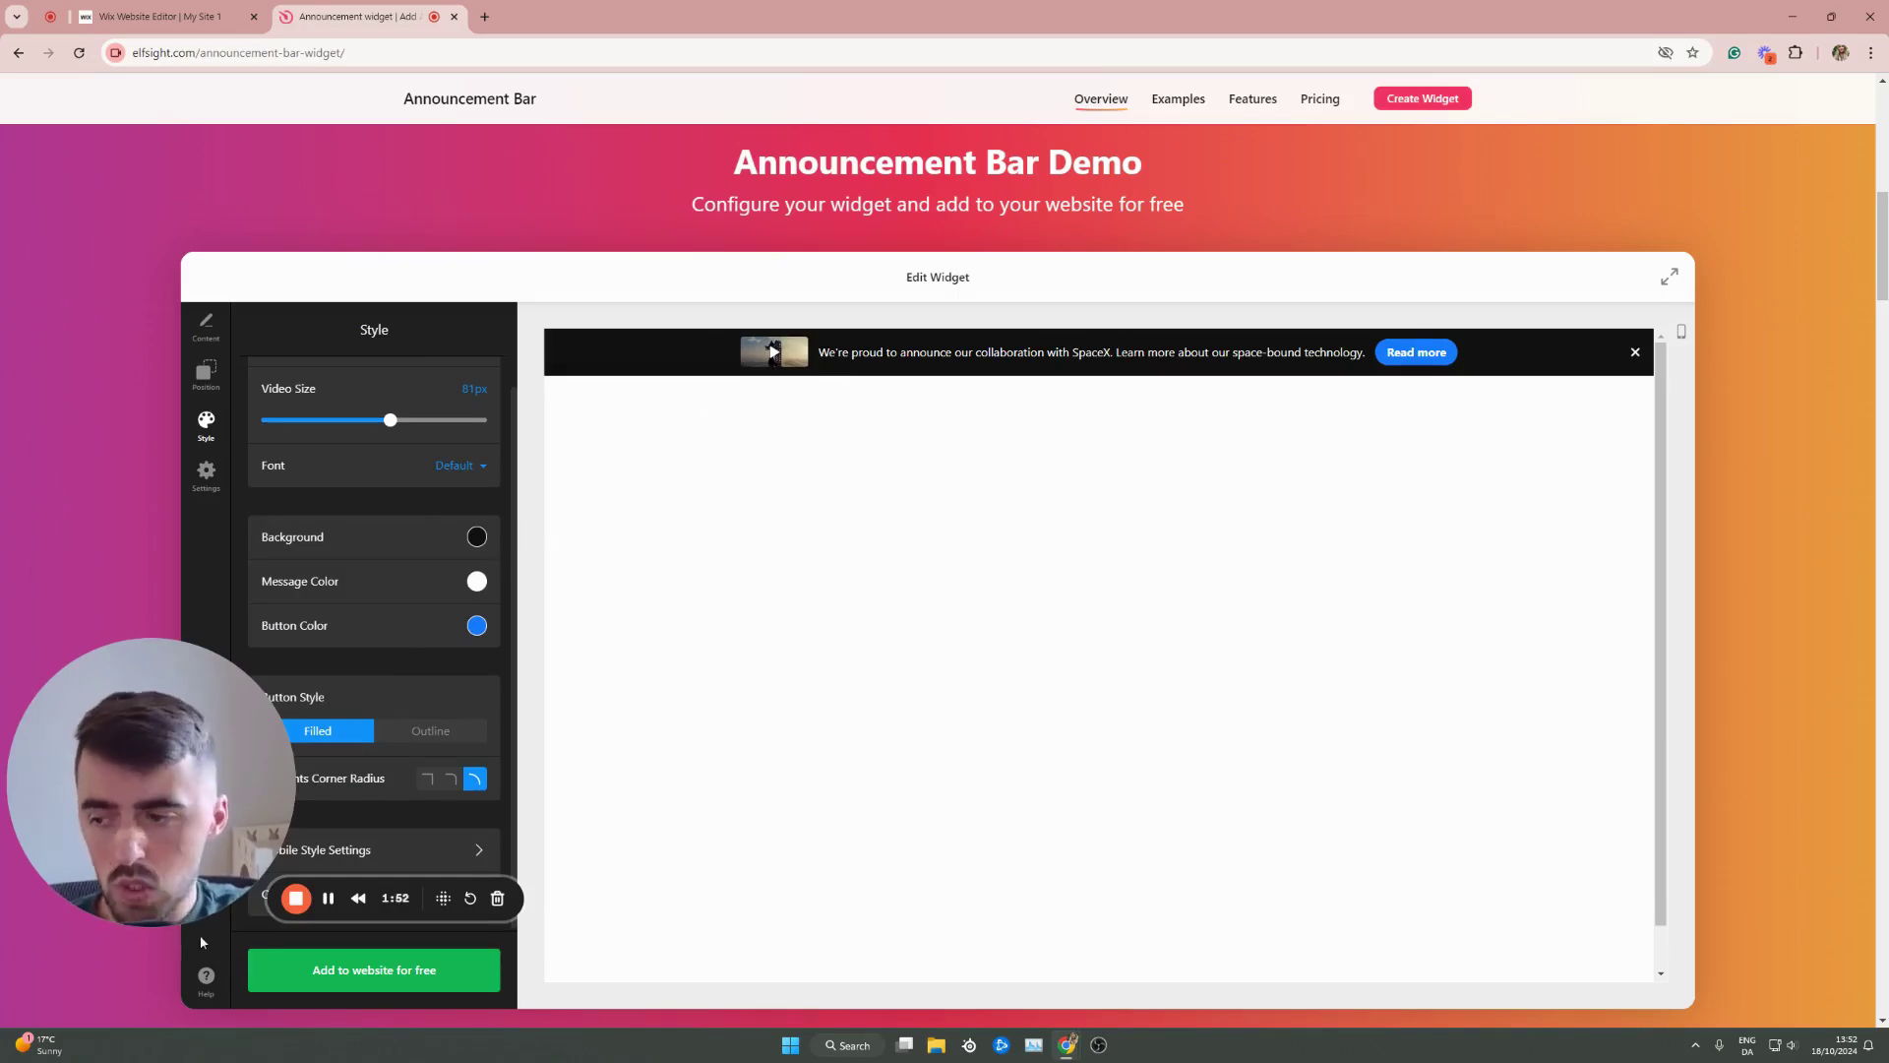
left_click_drag(196, 897, 196, 867)
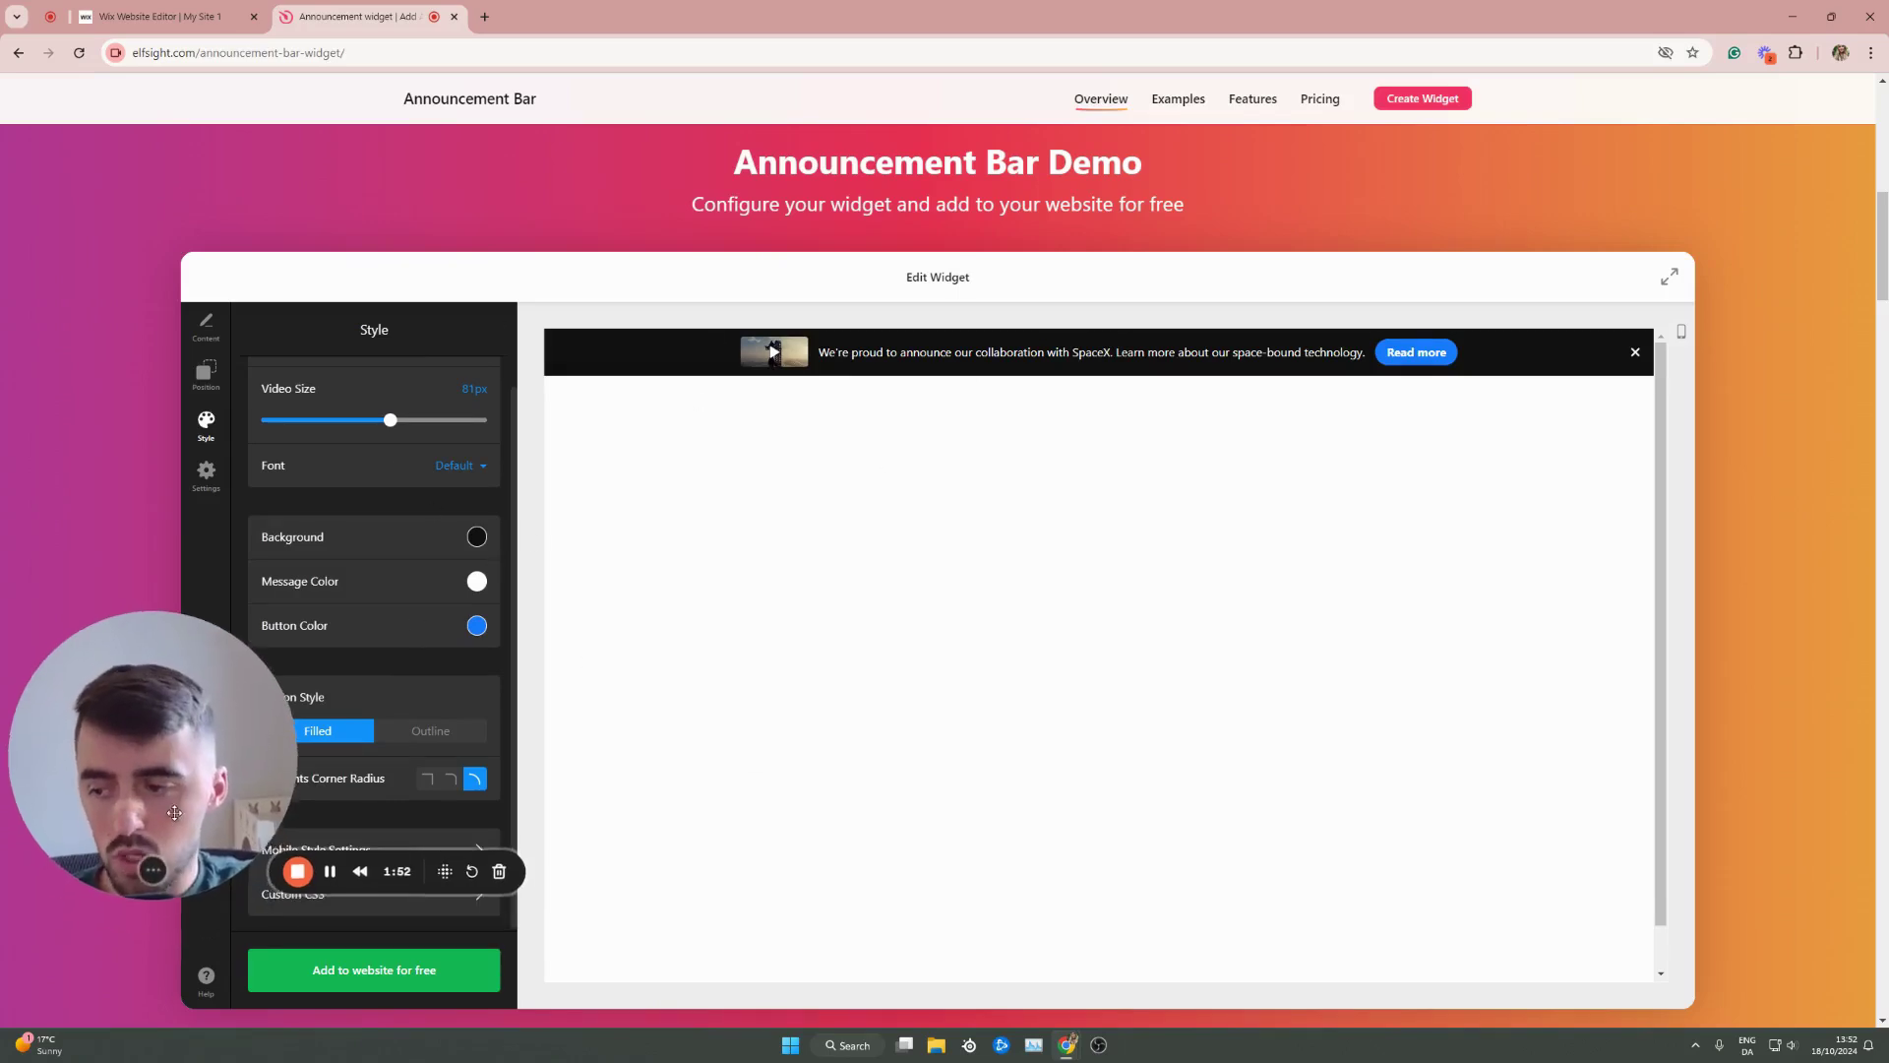
- Save the widget to the Elfsight dashboard as an Untitled Announcement Bar
left_click(403, 970)
left_click_drag(329, 891, 328, 1016)
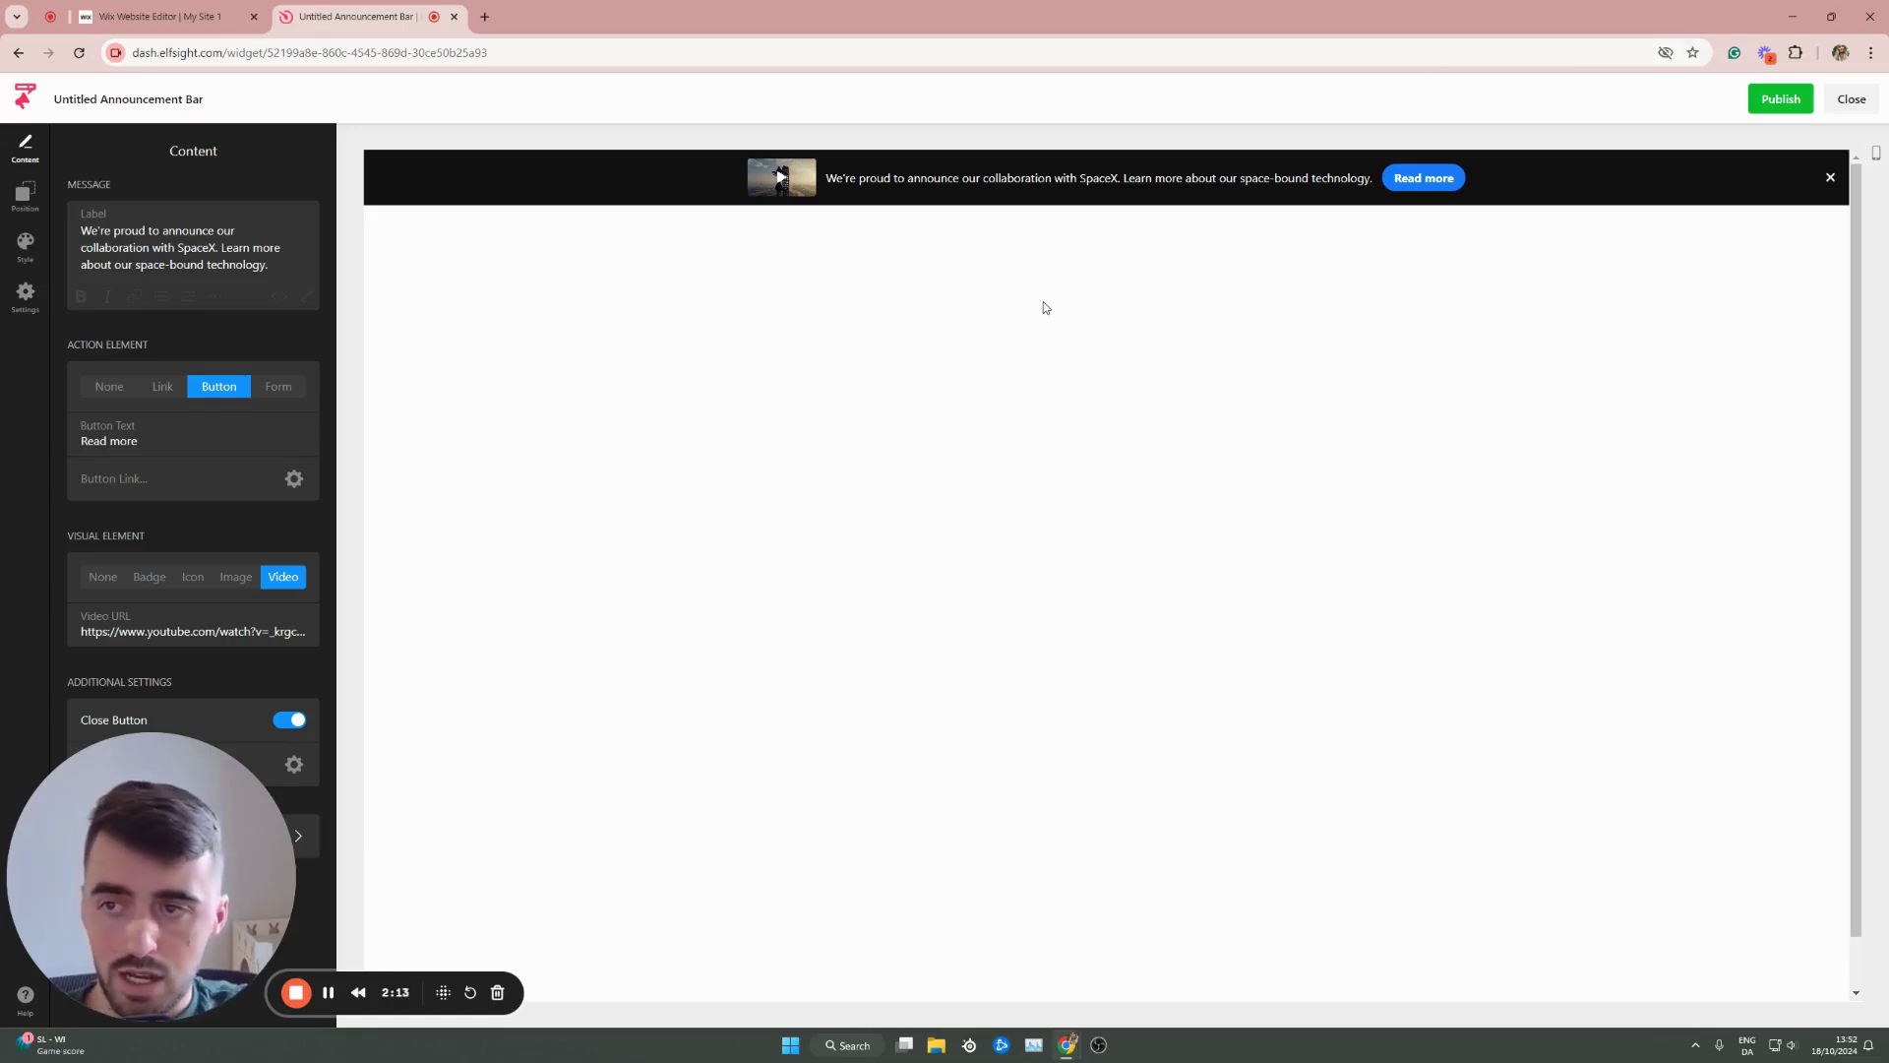
- Publish the announcement bar widget to bring up the plan choices
left_click(1791, 101)
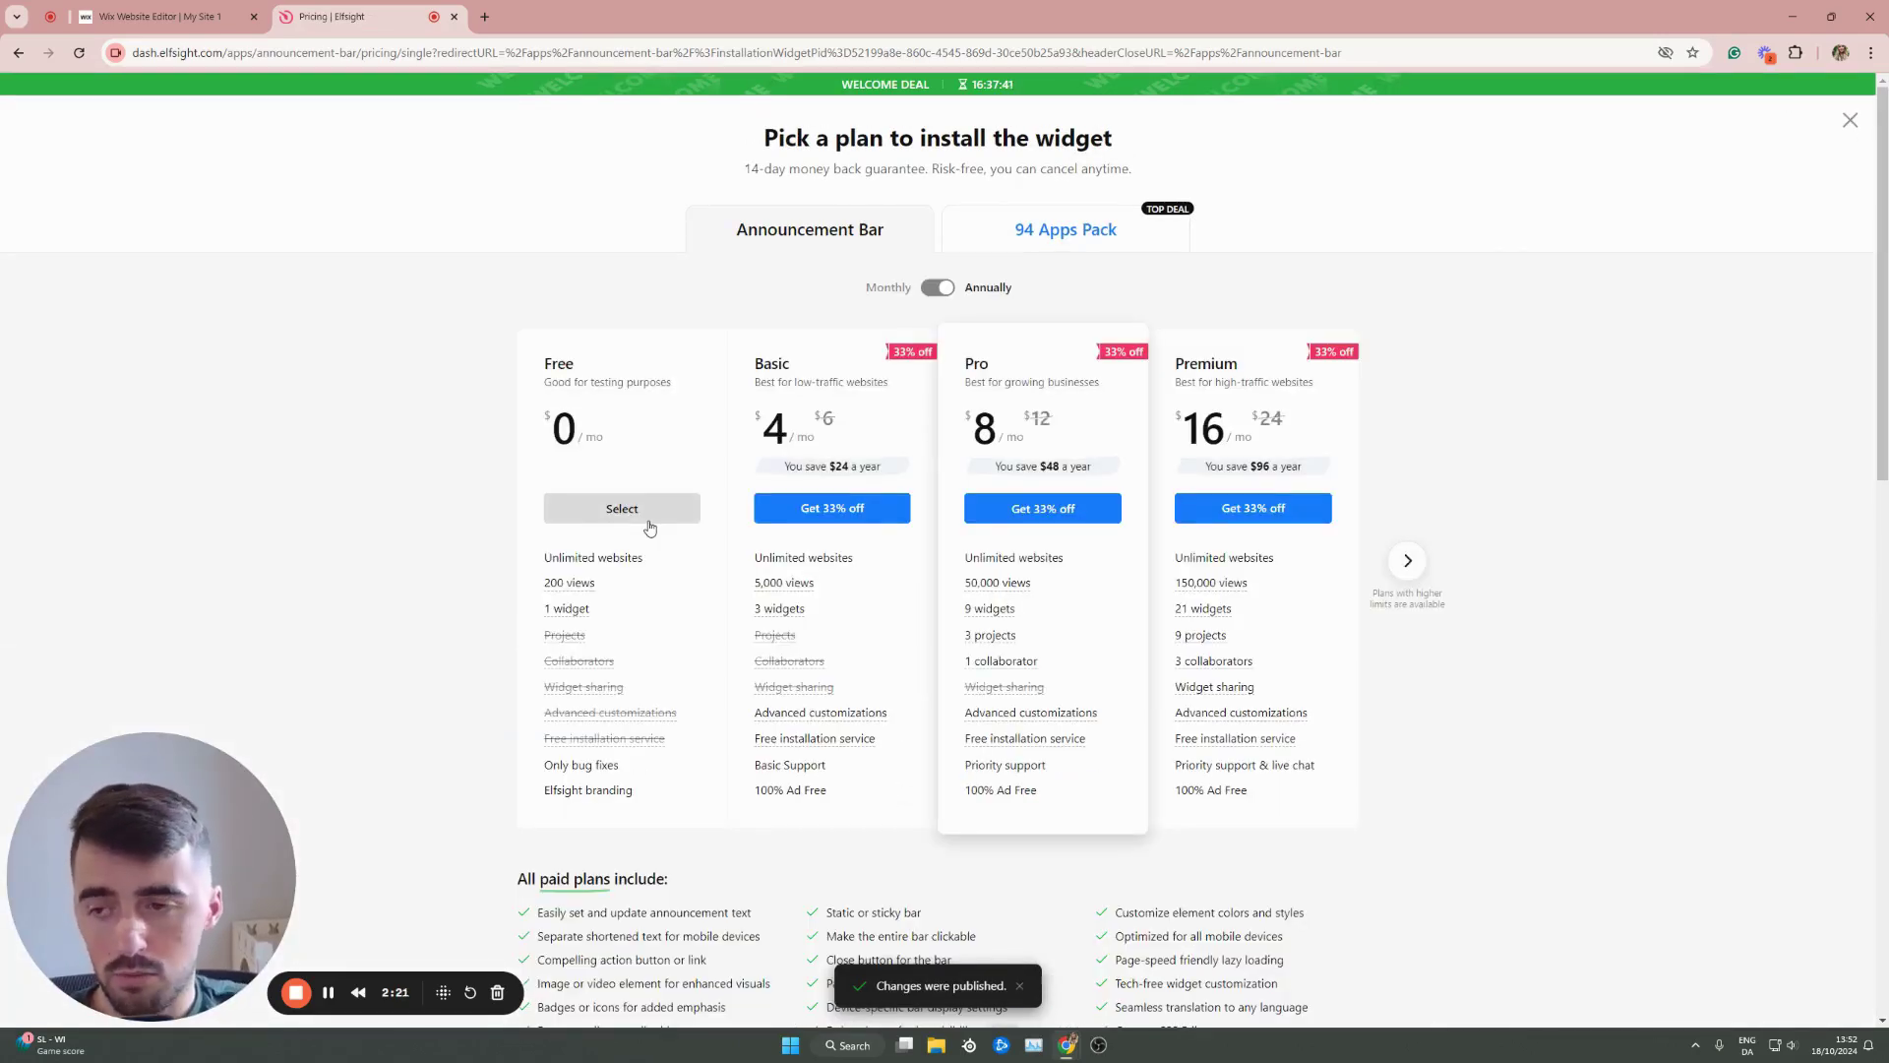
left_click_drag(527, 372, 603, 377)
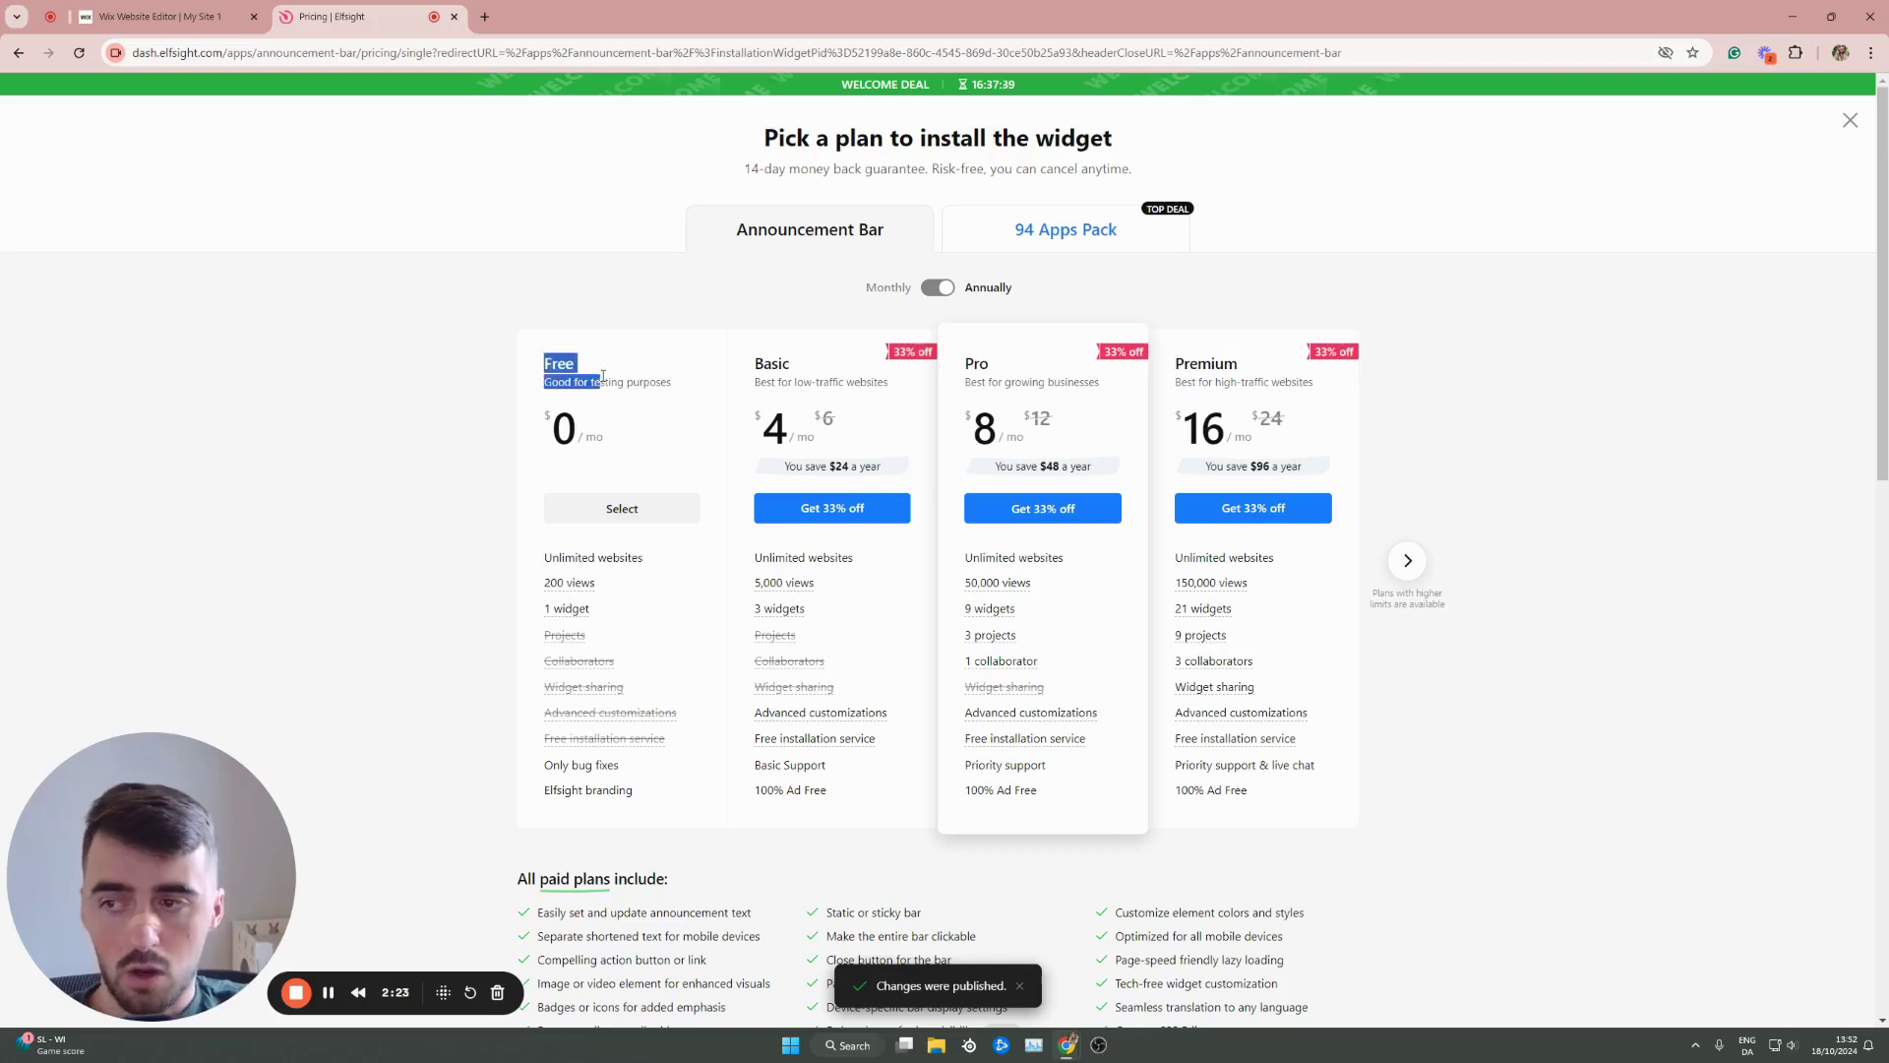
left_click(603, 377)
- Select the Free plan and copy the widget's embed code
mouse_move(550, 616)
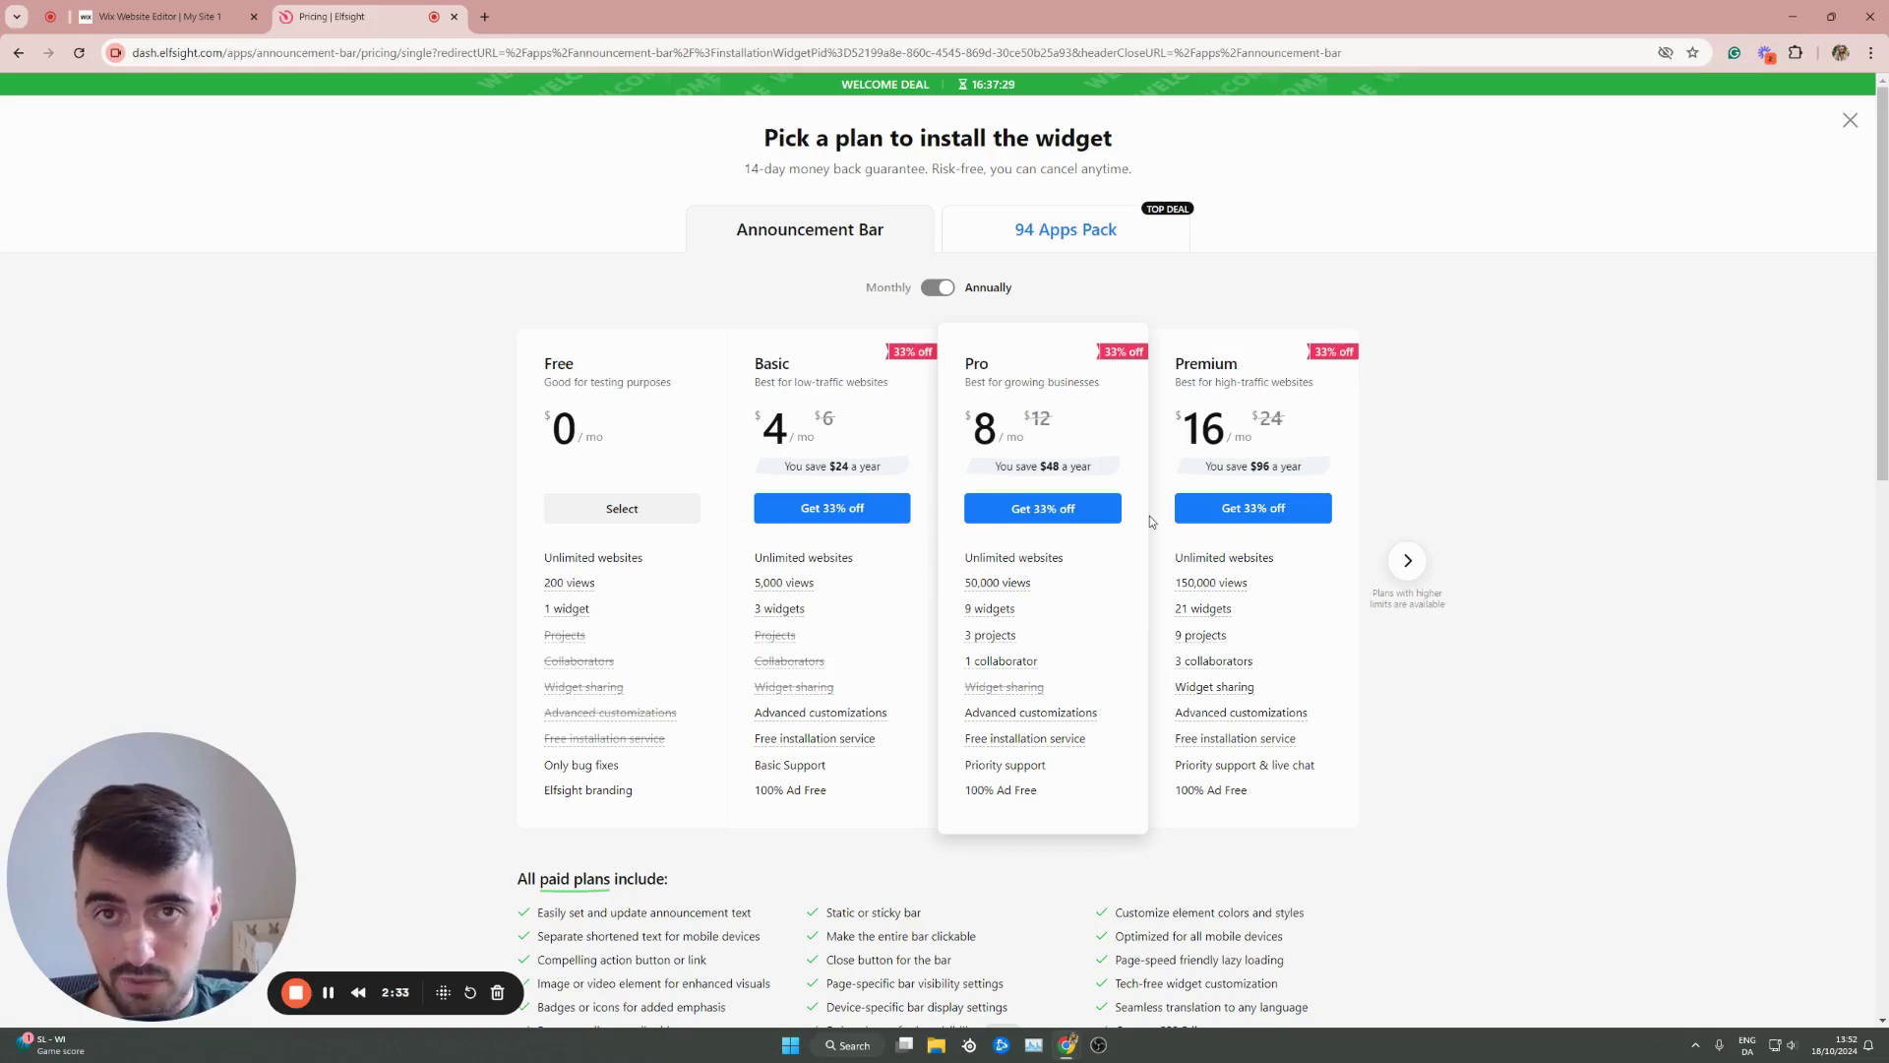
left_click(599, 512)
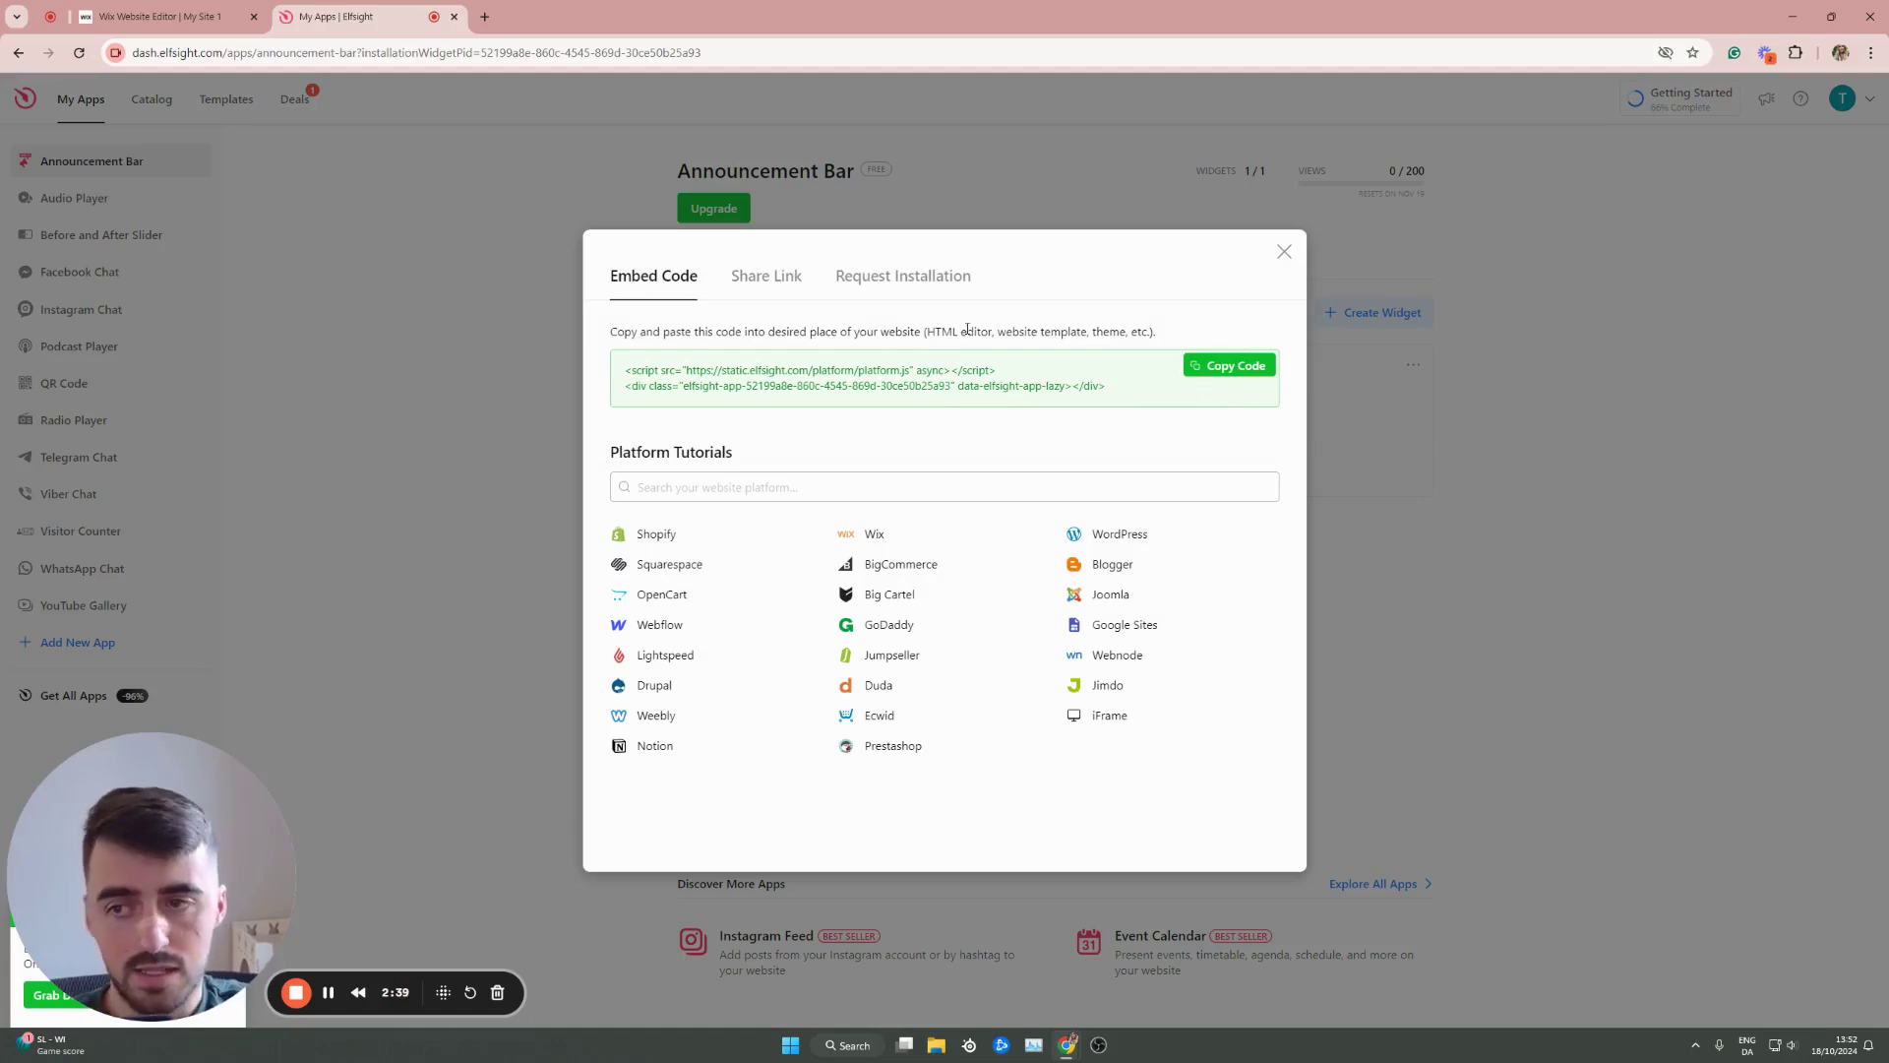
left_click_drag(658, 371, 907, 372)
left_click(1081, 380)
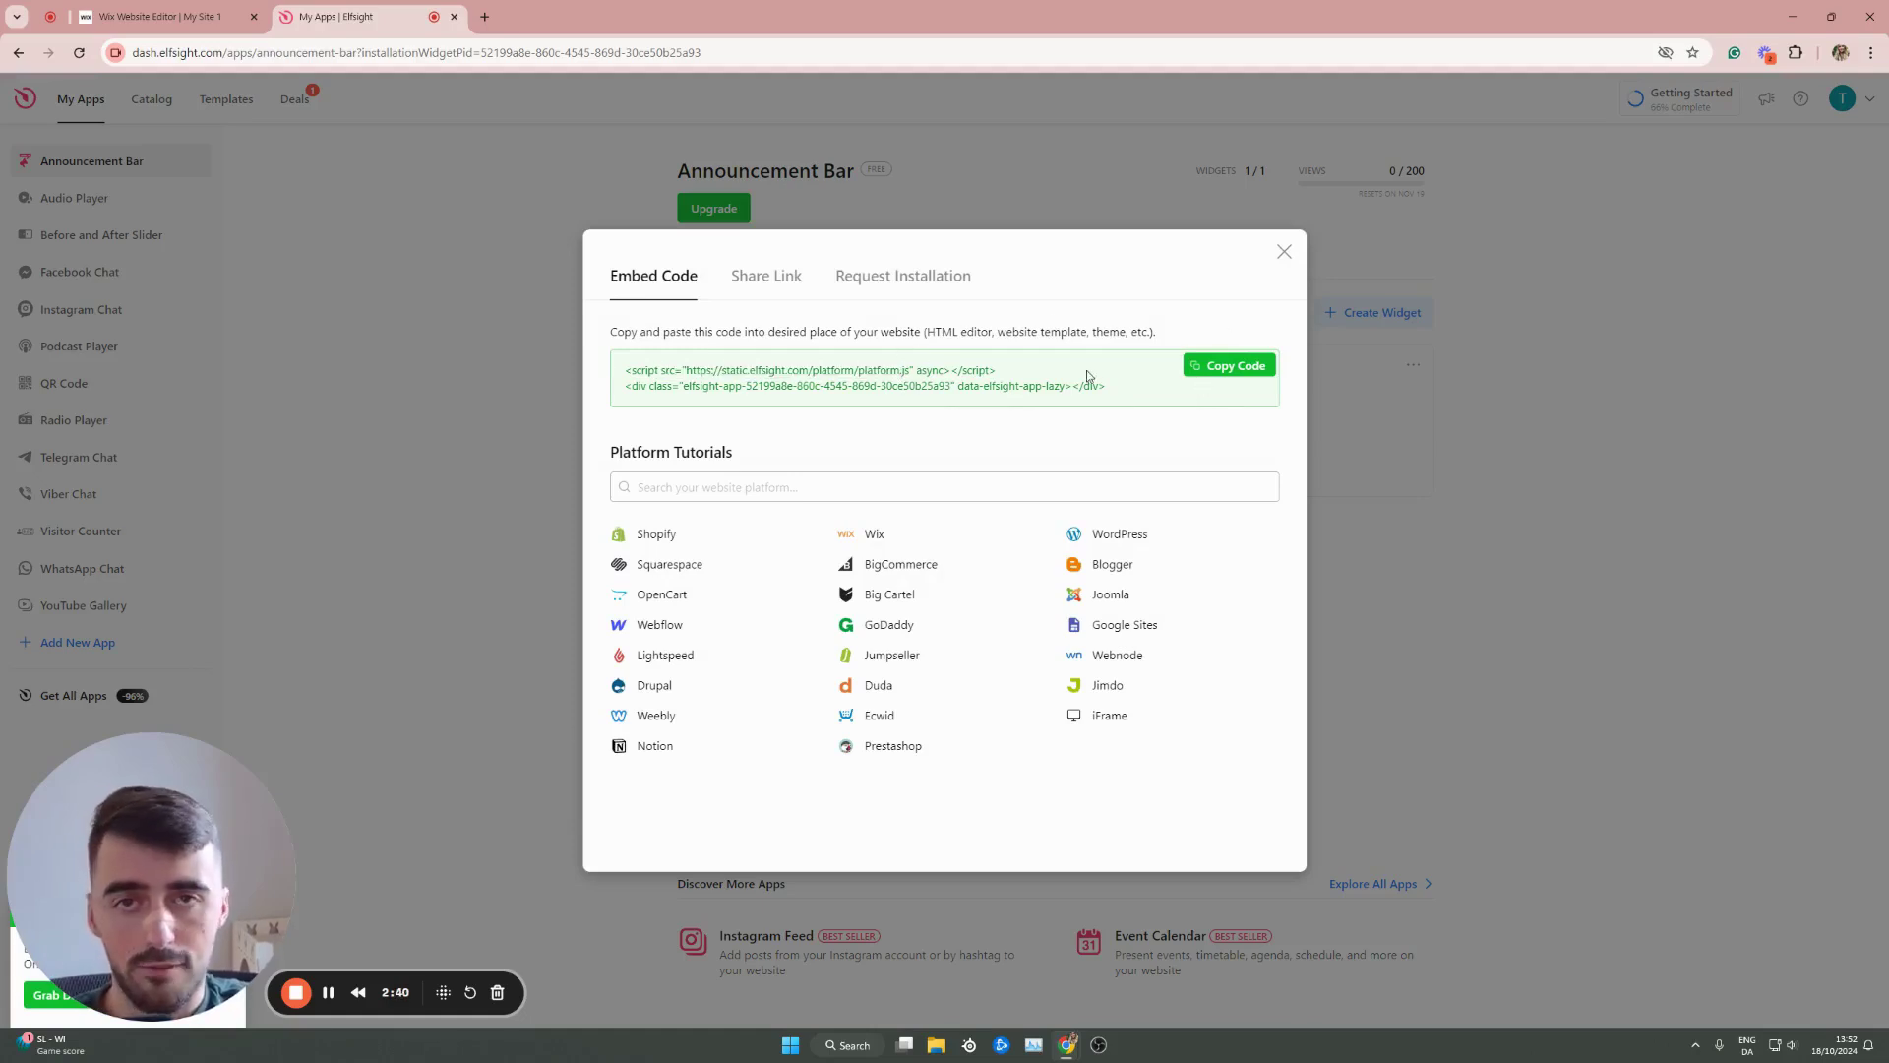
left_click(1221, 375)
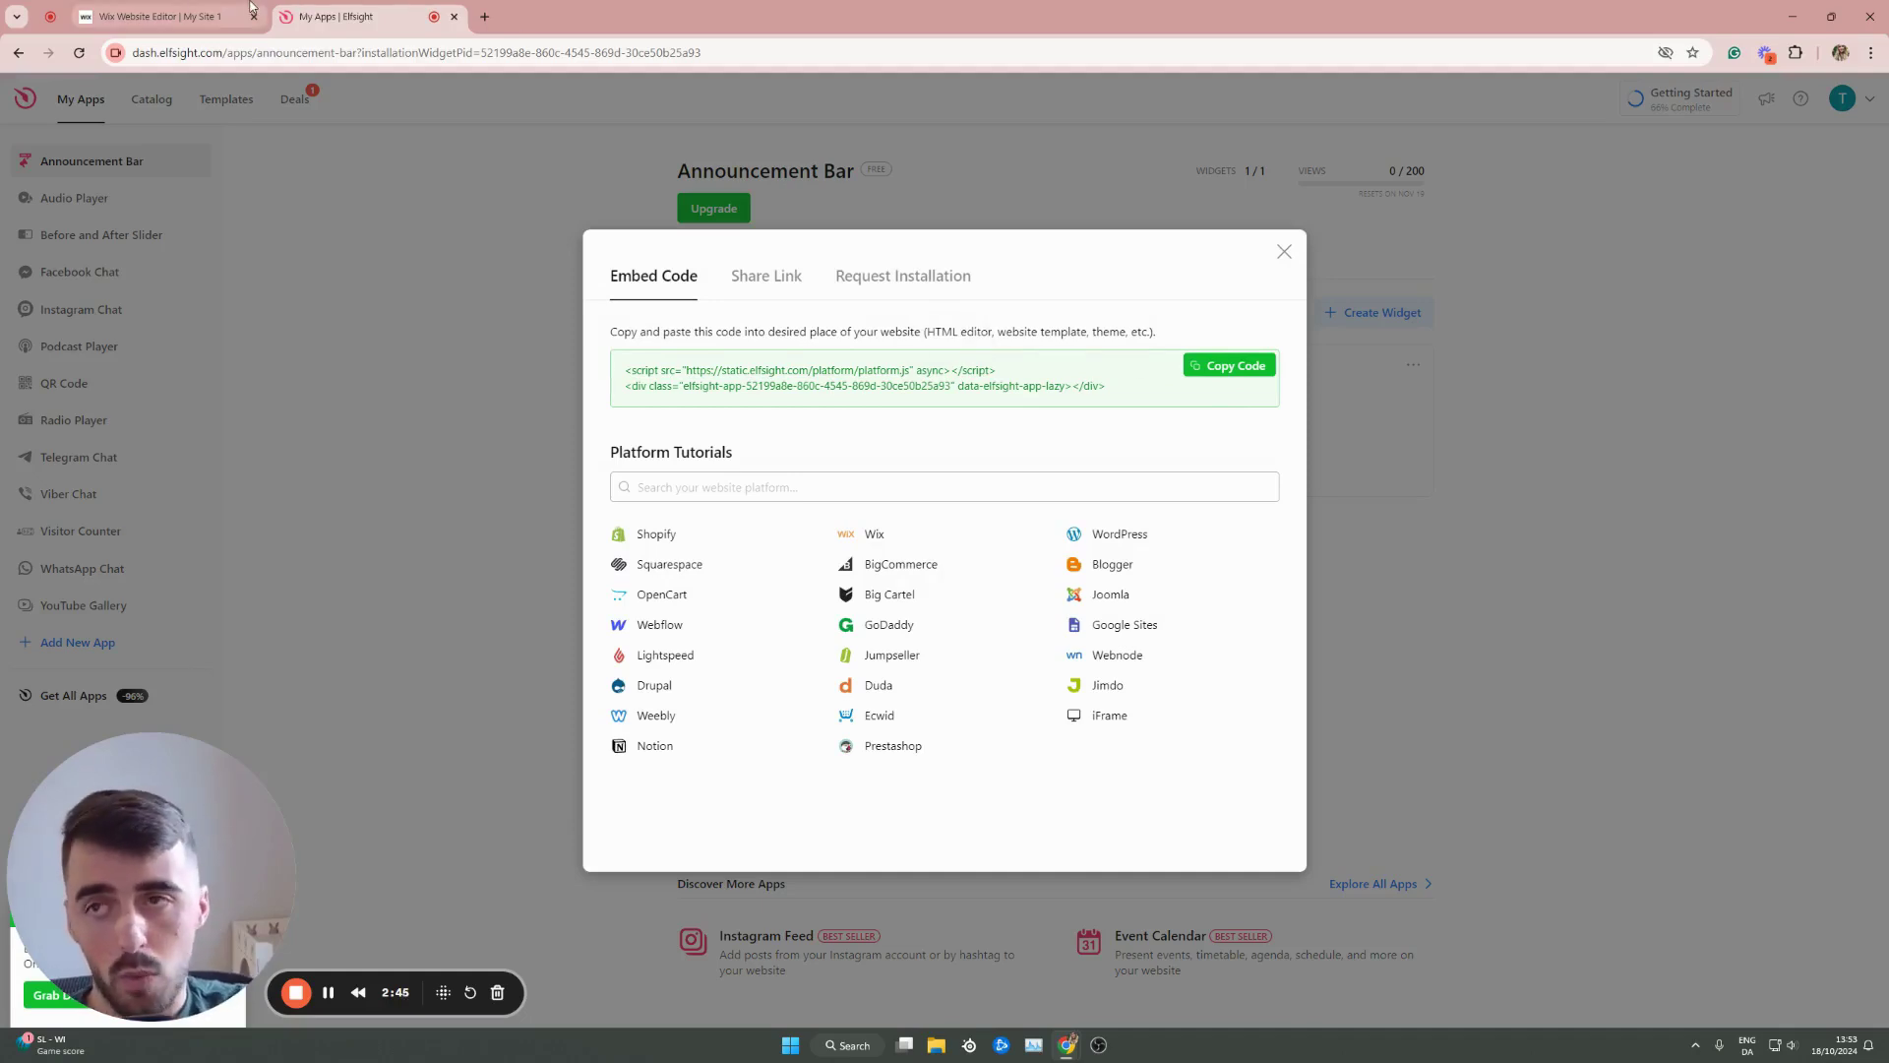
- Back in Wix Editor, search elements for 'html' and open the Embed Code options
left_click(183, 16)
scroll(837, 423, "down", 4)
scroll(858, 449, "down", 1)
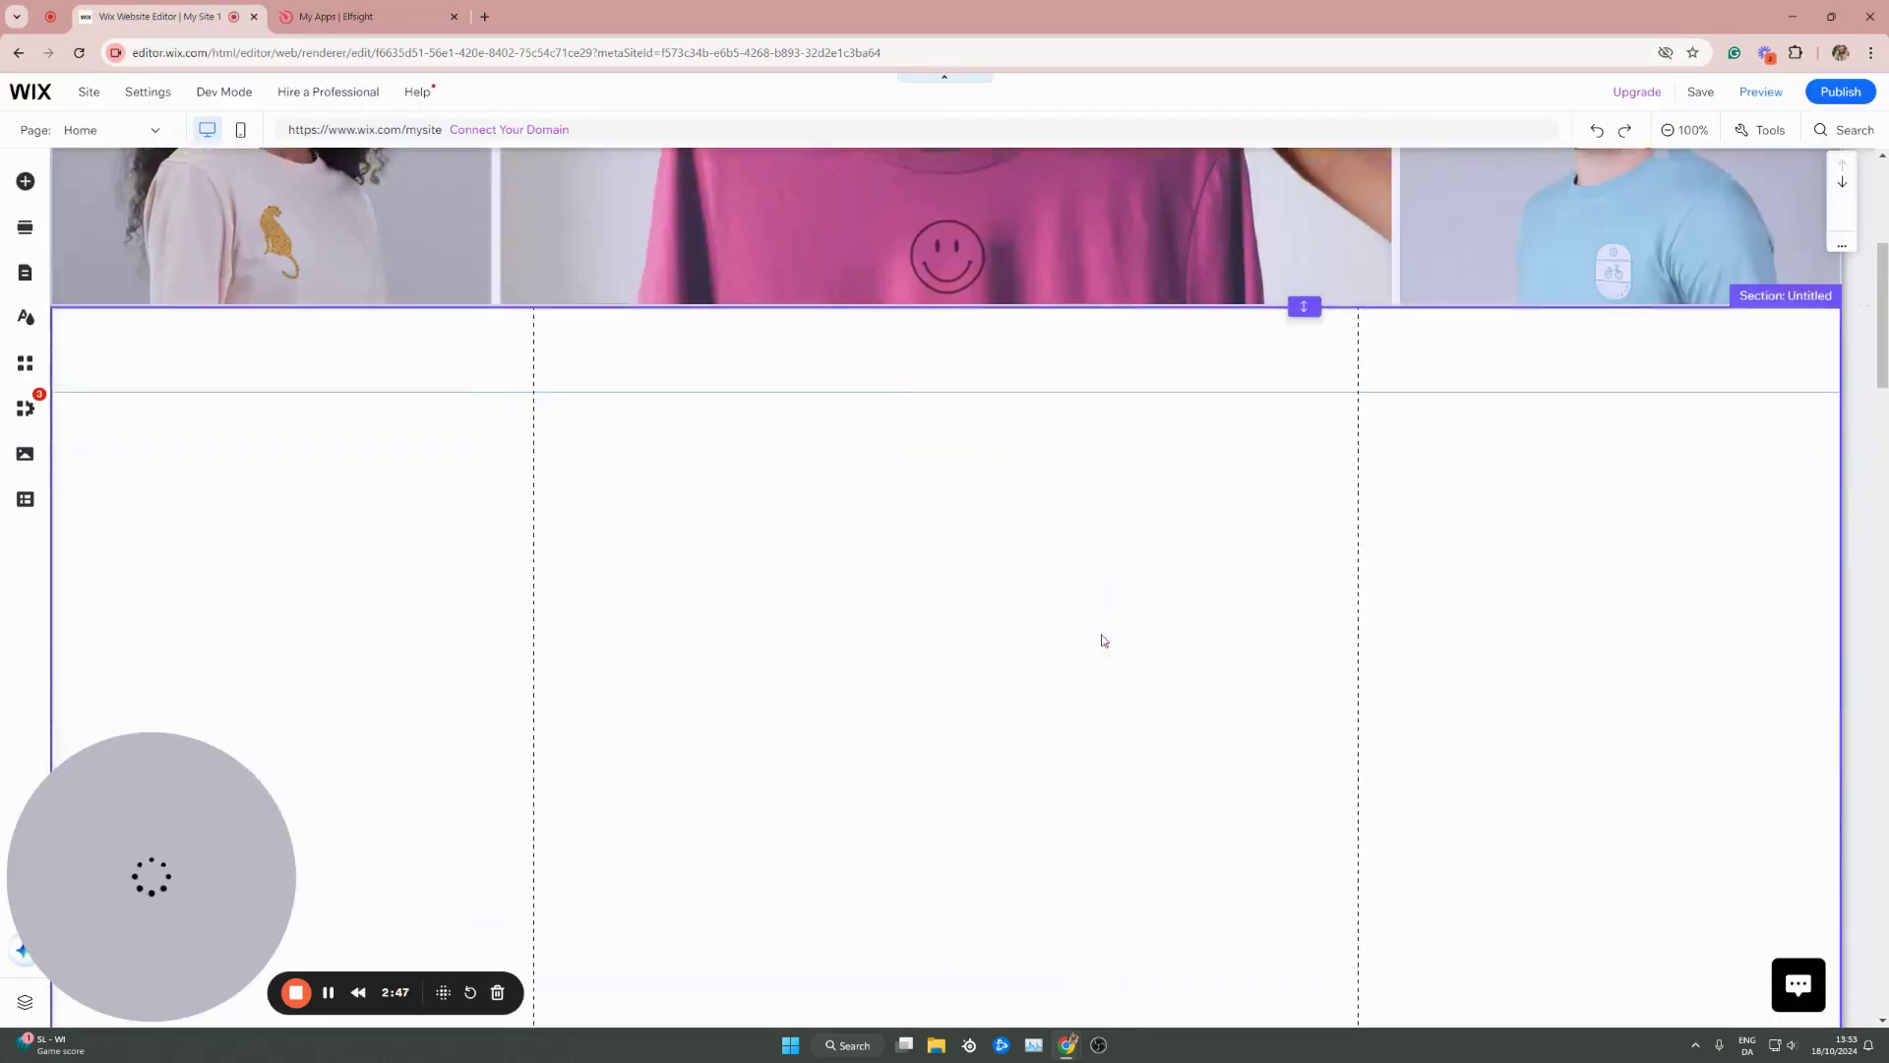
left_click(1003, 624)
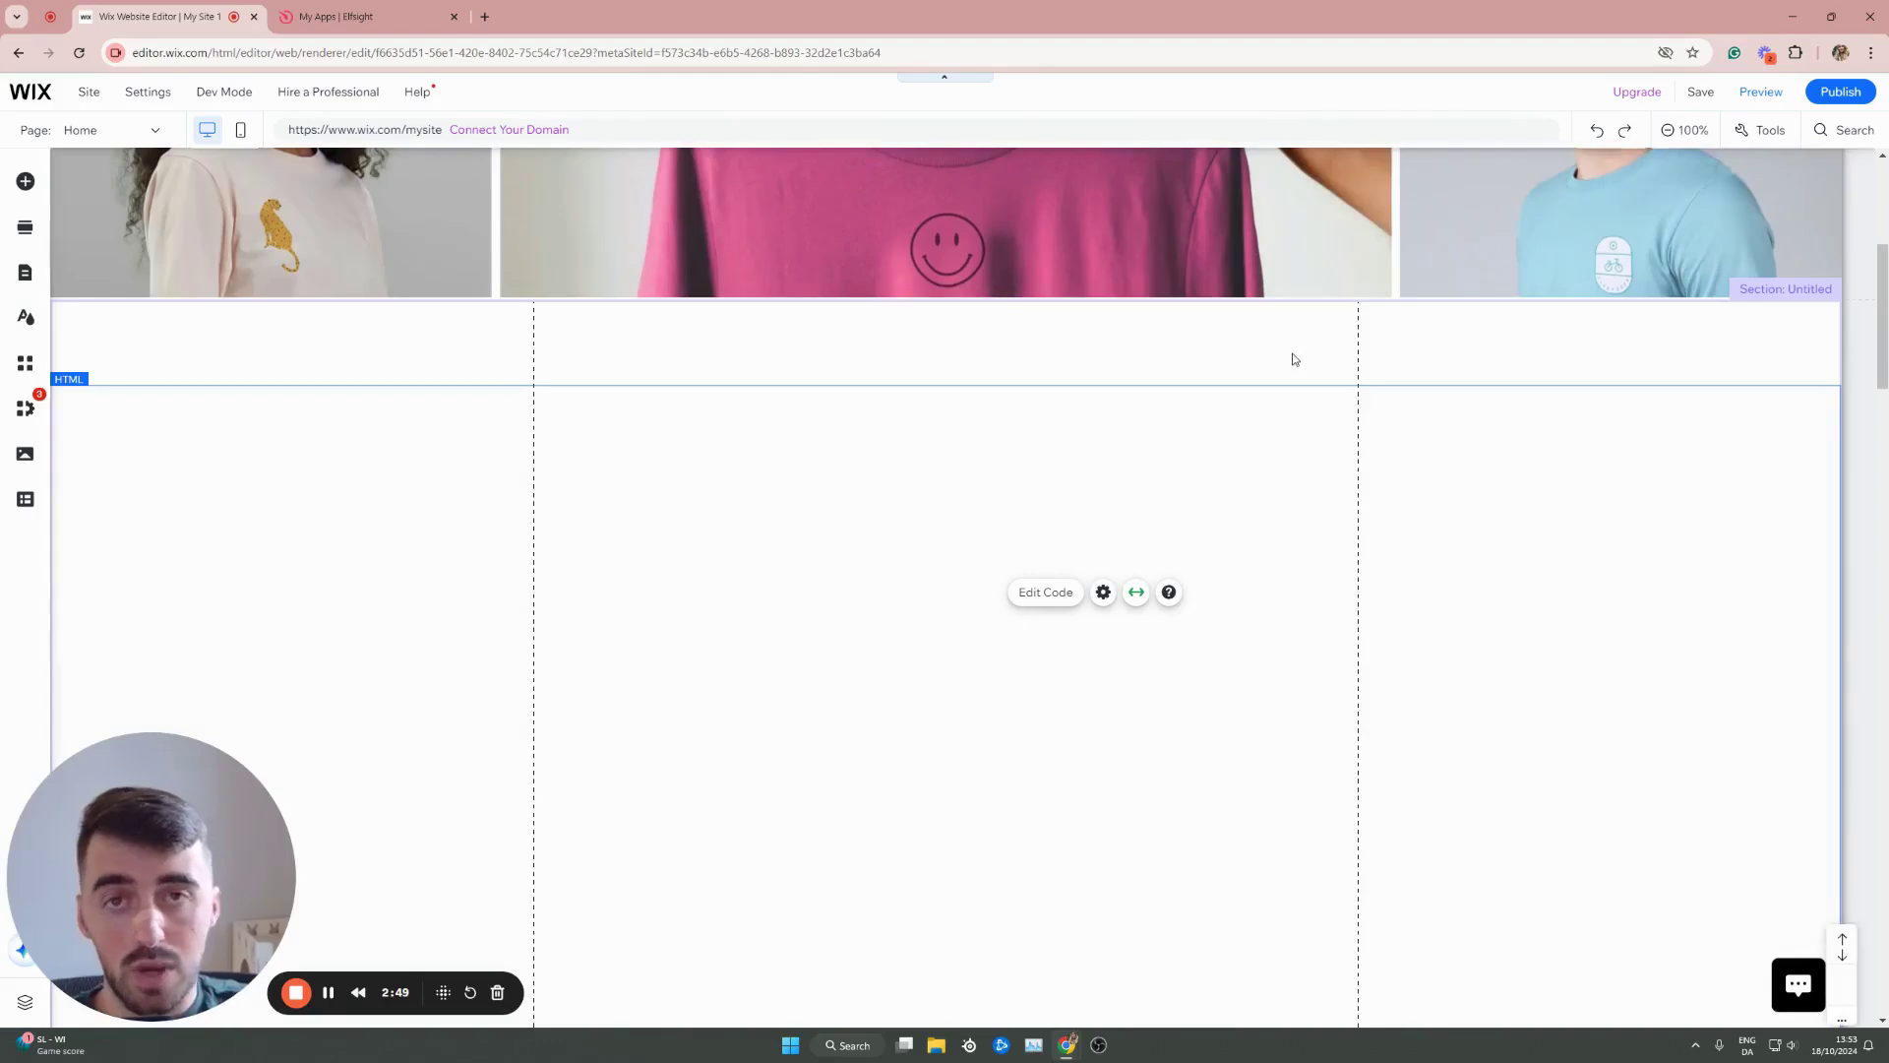
left_click(1875, 201)
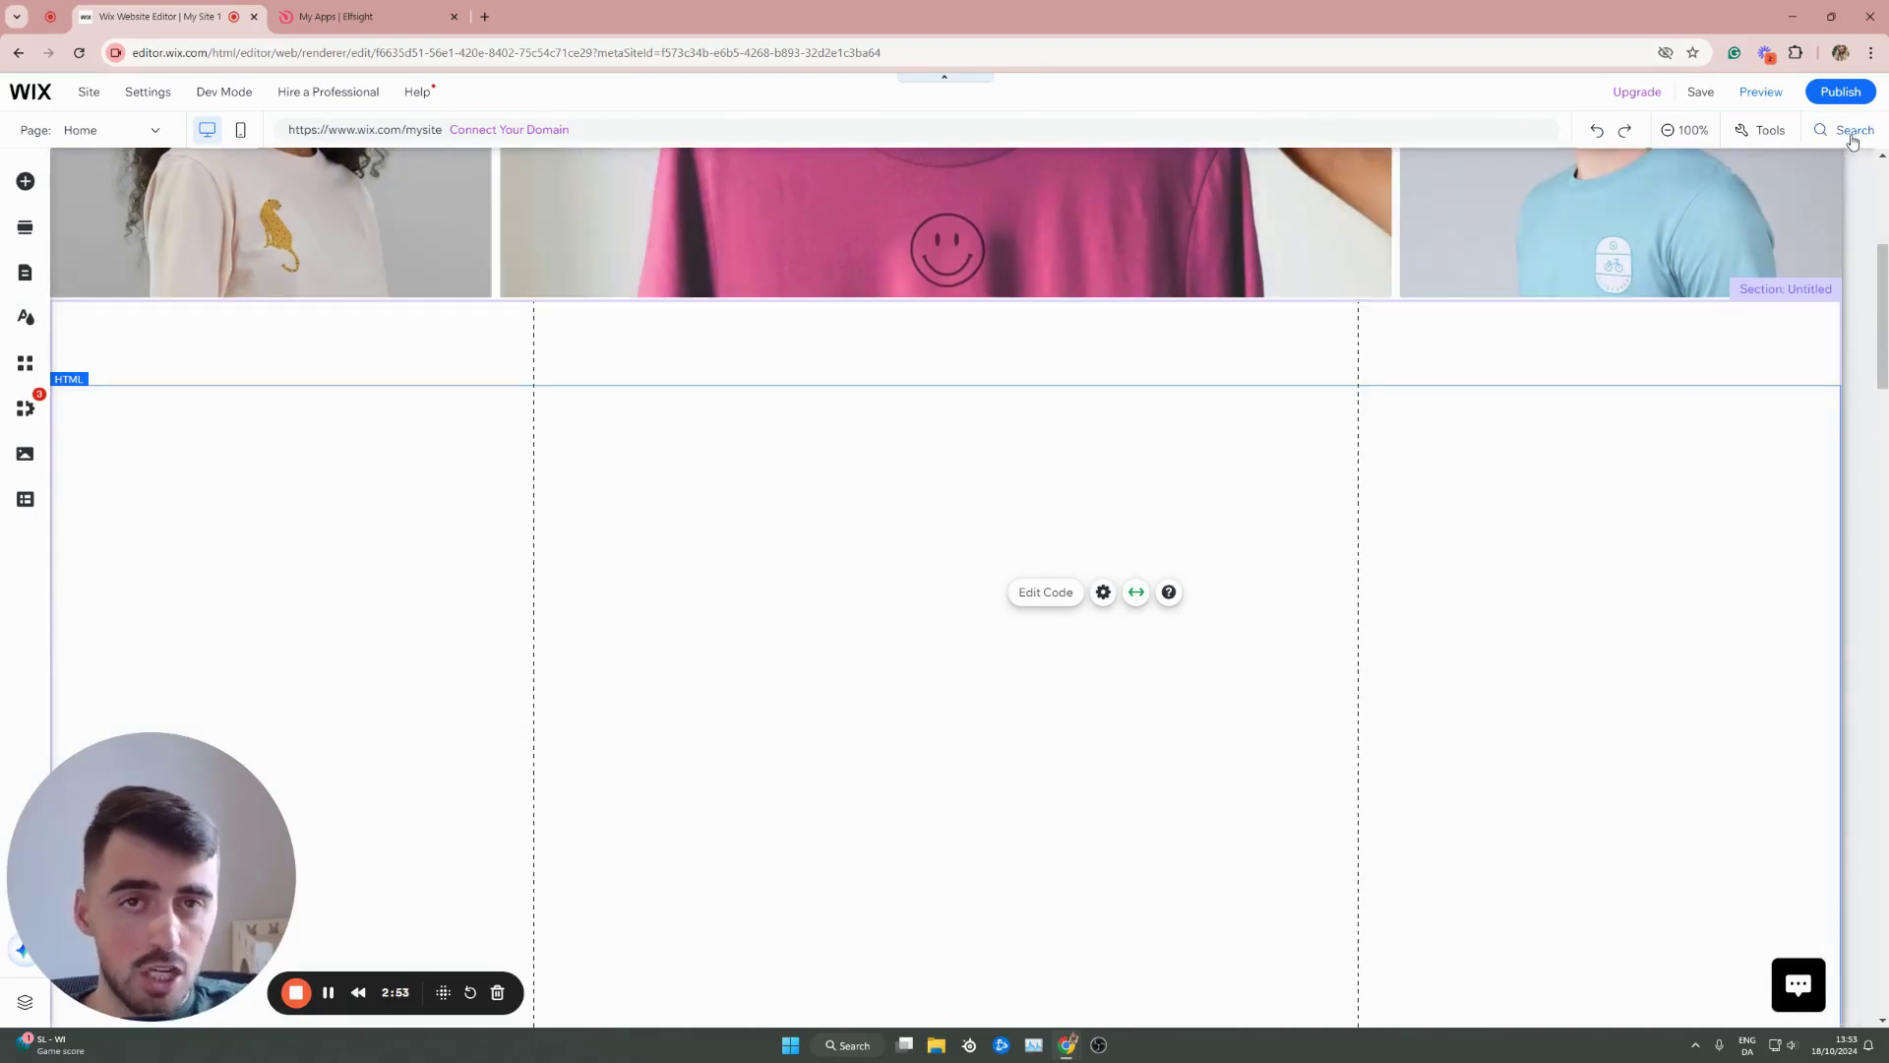
left_click(1852, 136)
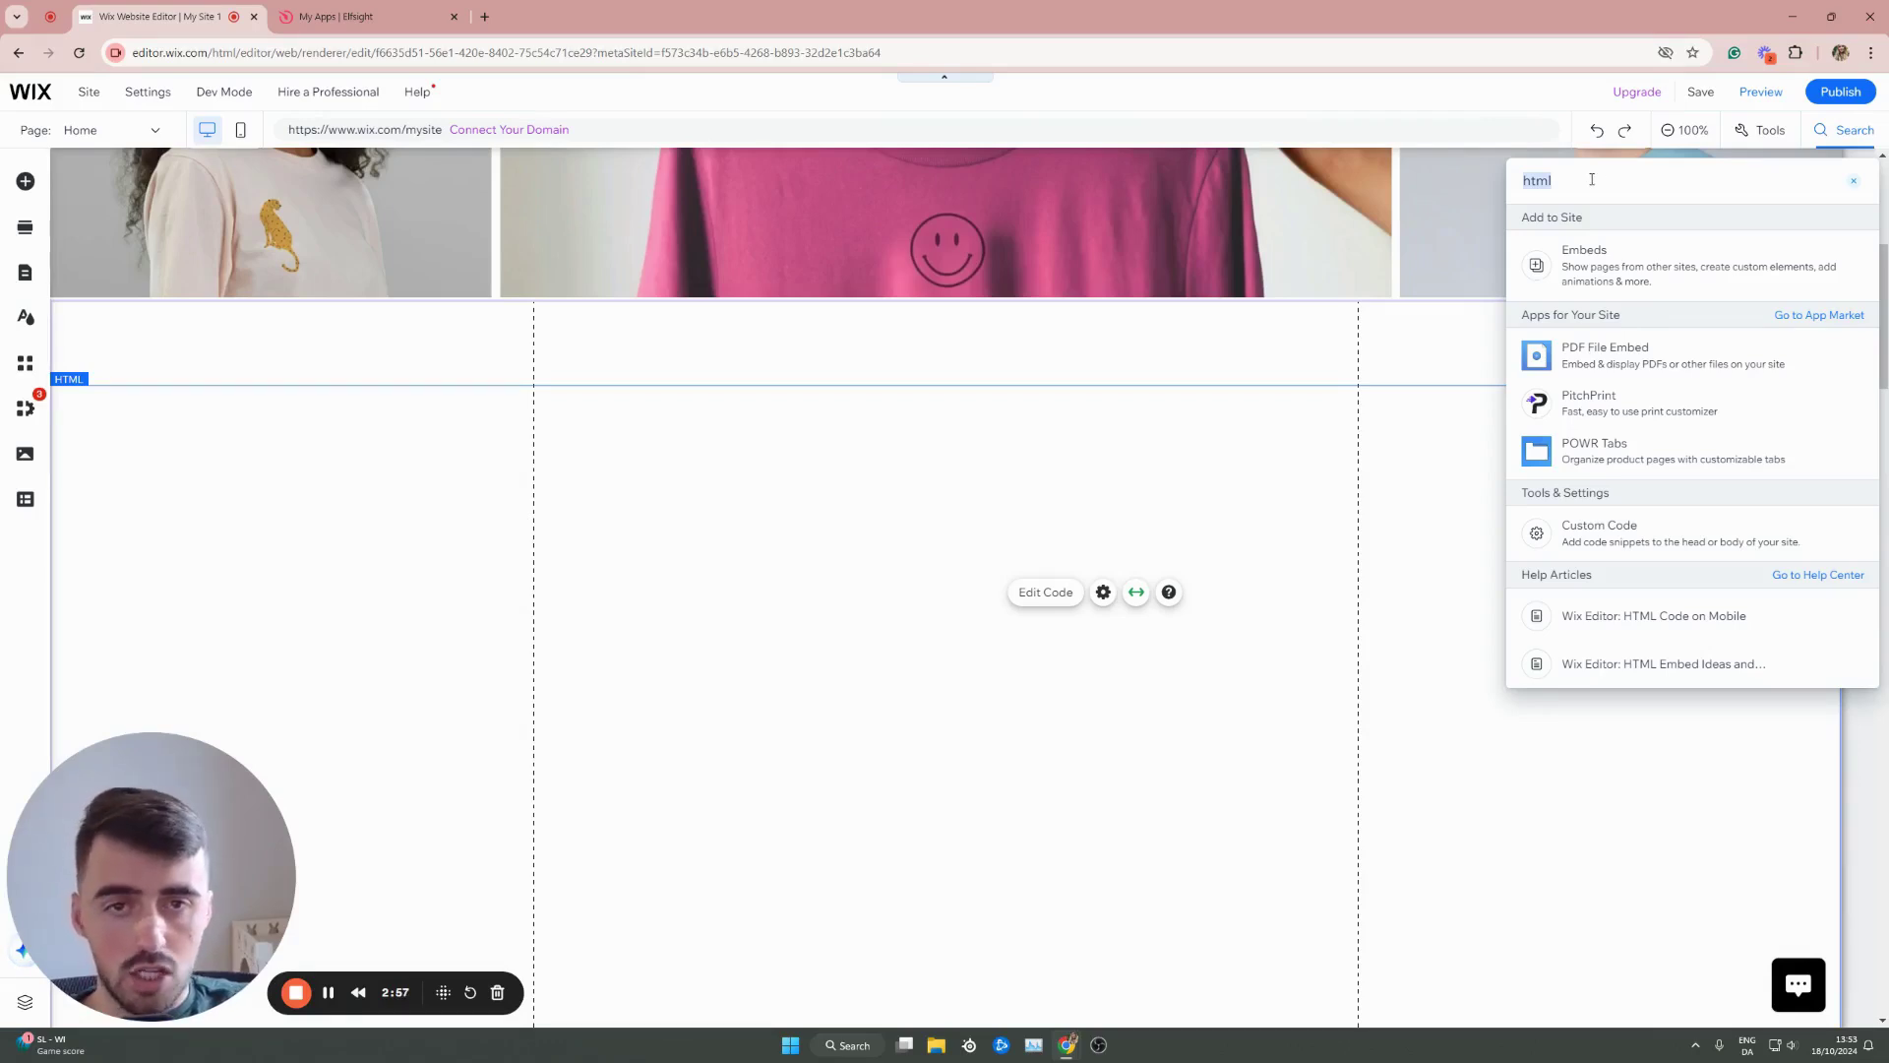
left_click(1602, 260)
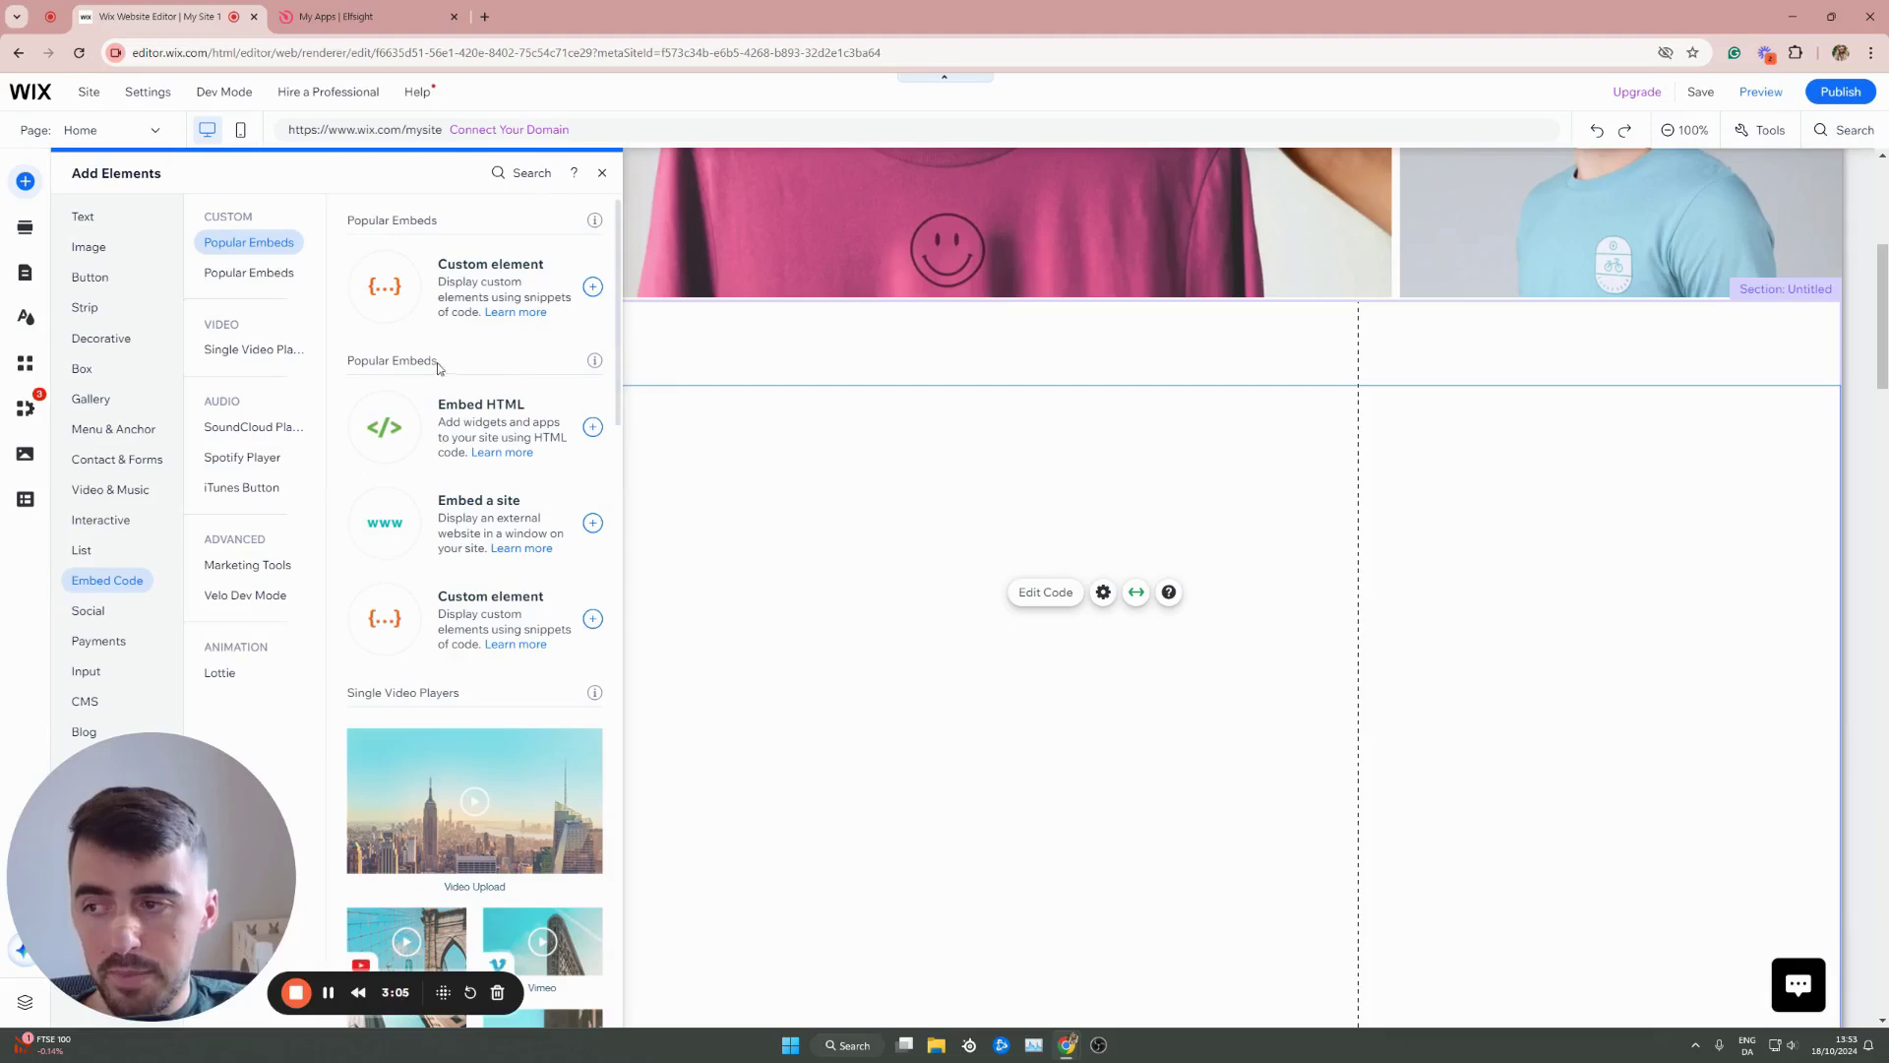
- Add an Embed HTML element holding the pasted Elfsight code and drag it up-left
left_click(435, 443)
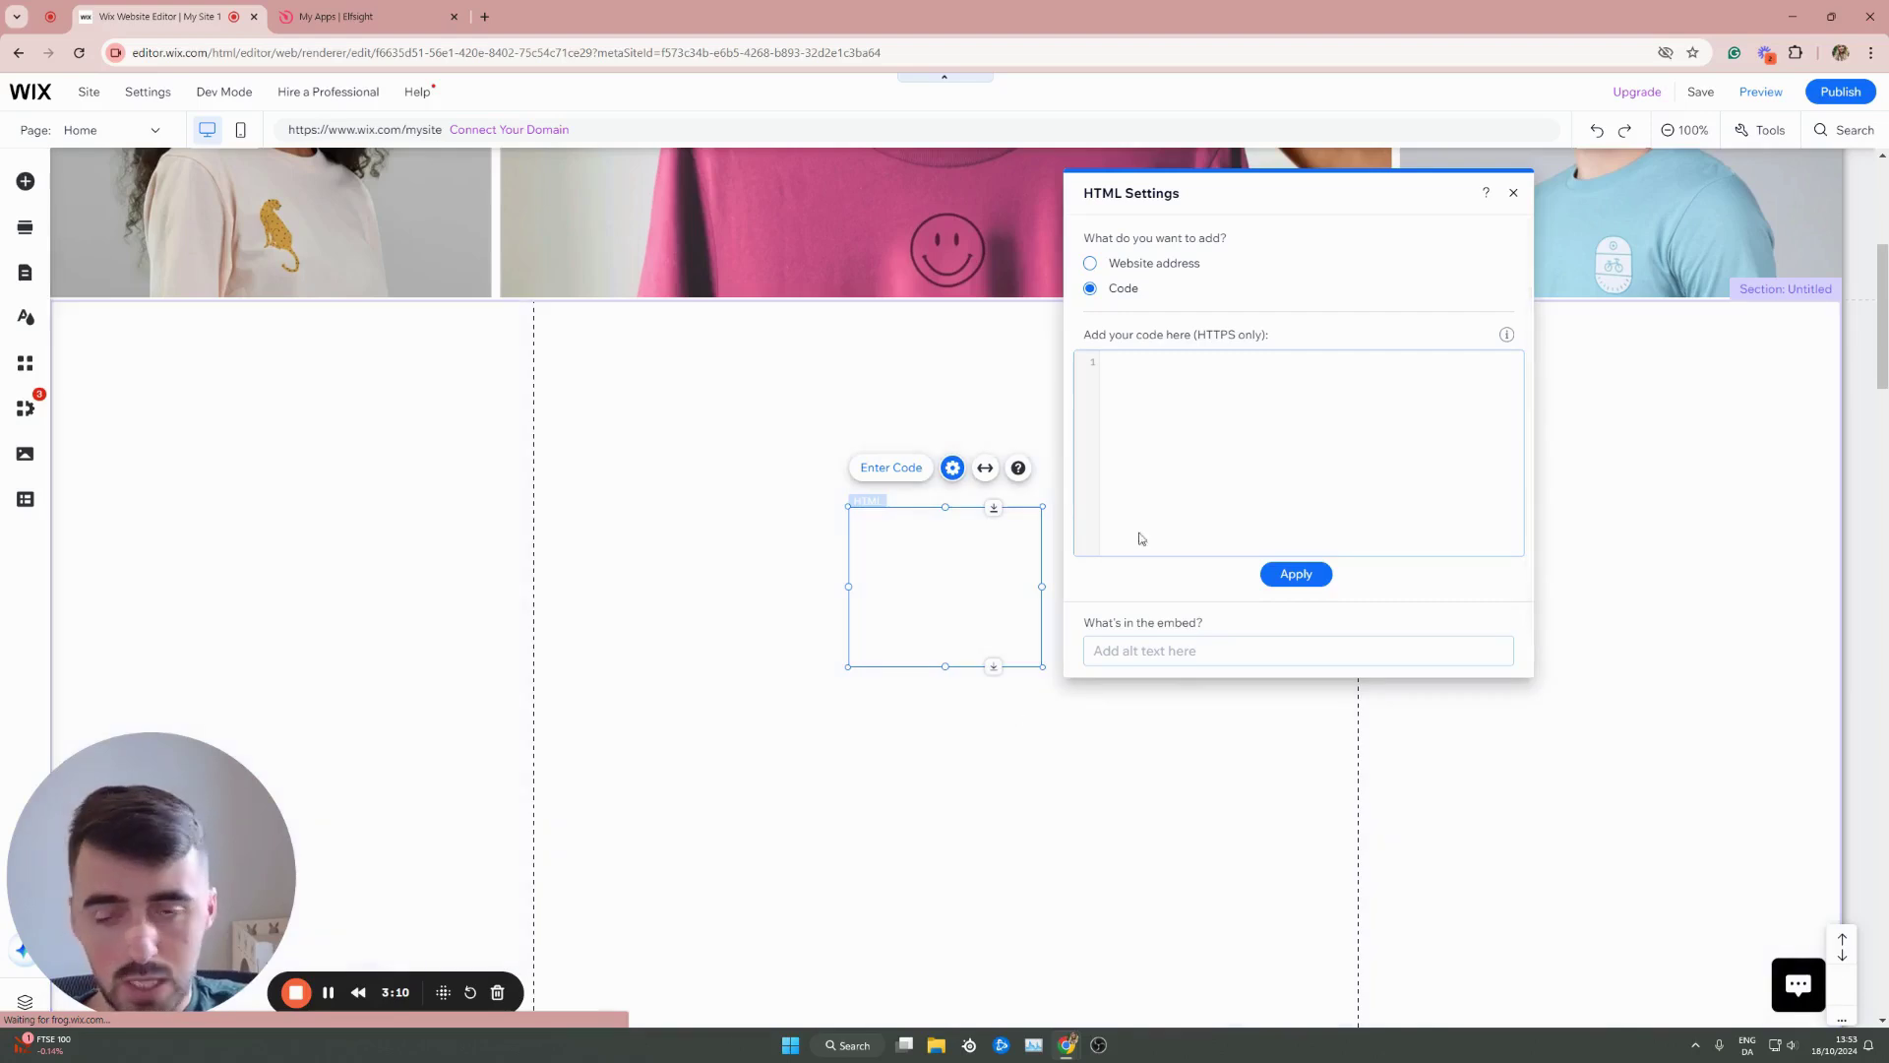
left_click(1240, 425)
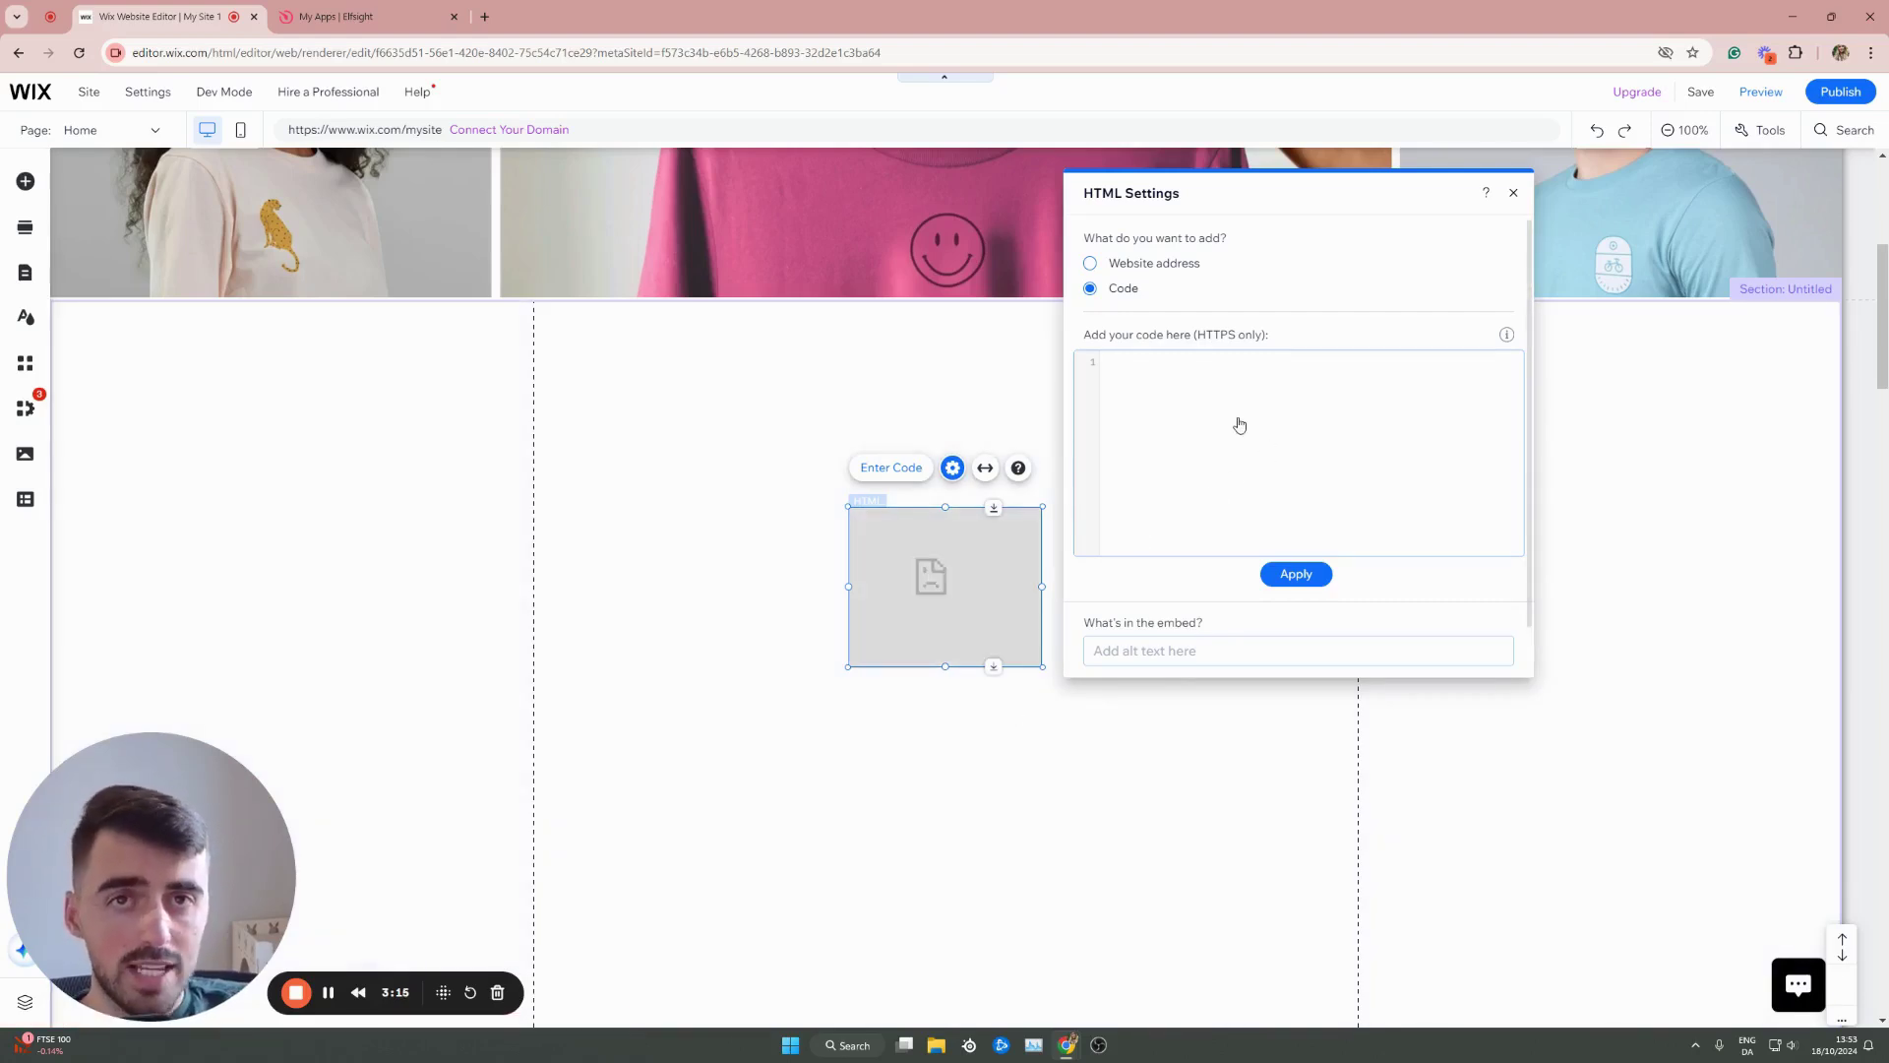
type("<script src=\"https://static.elfsight.com/platform/platform.js\" async></script> <div class=\"elfsight-app-52199a8e-860c-4545-869d-30ce50b25a93\" data-elfsight-app-lazy></div>")
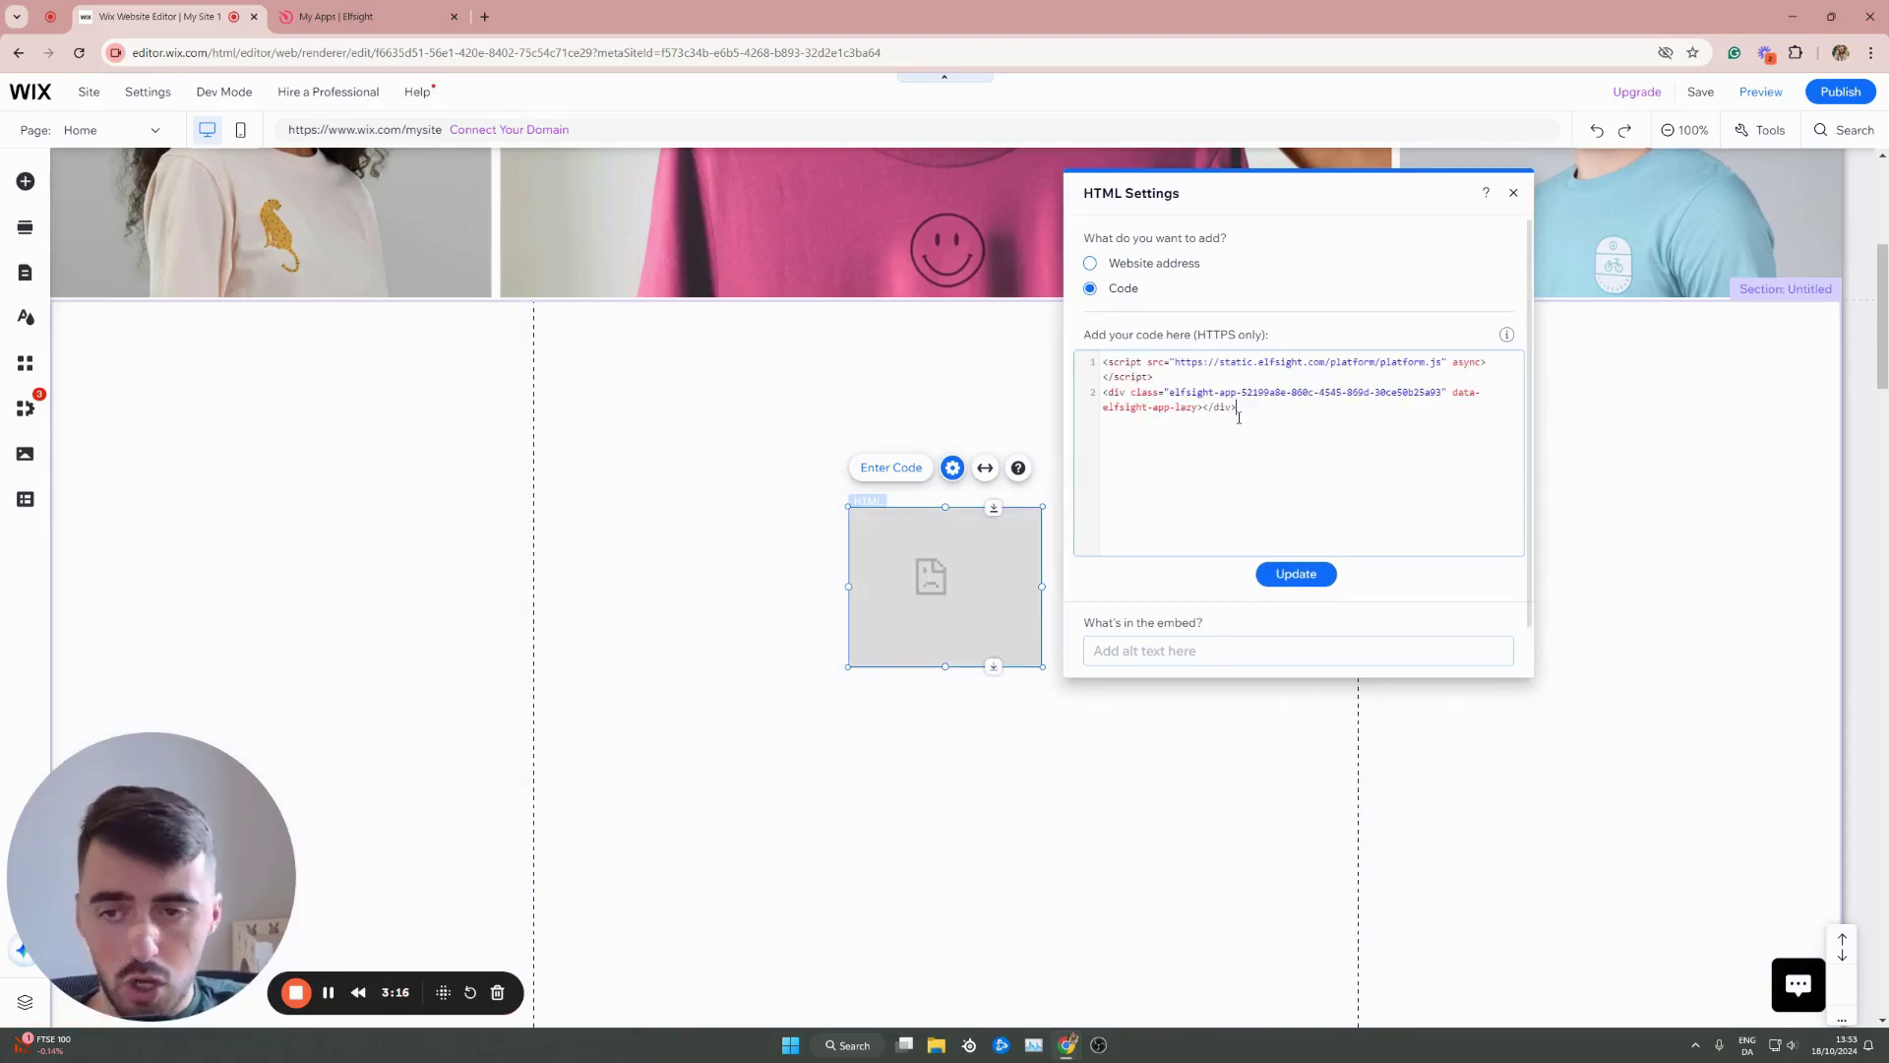
left_click(1332, 576)
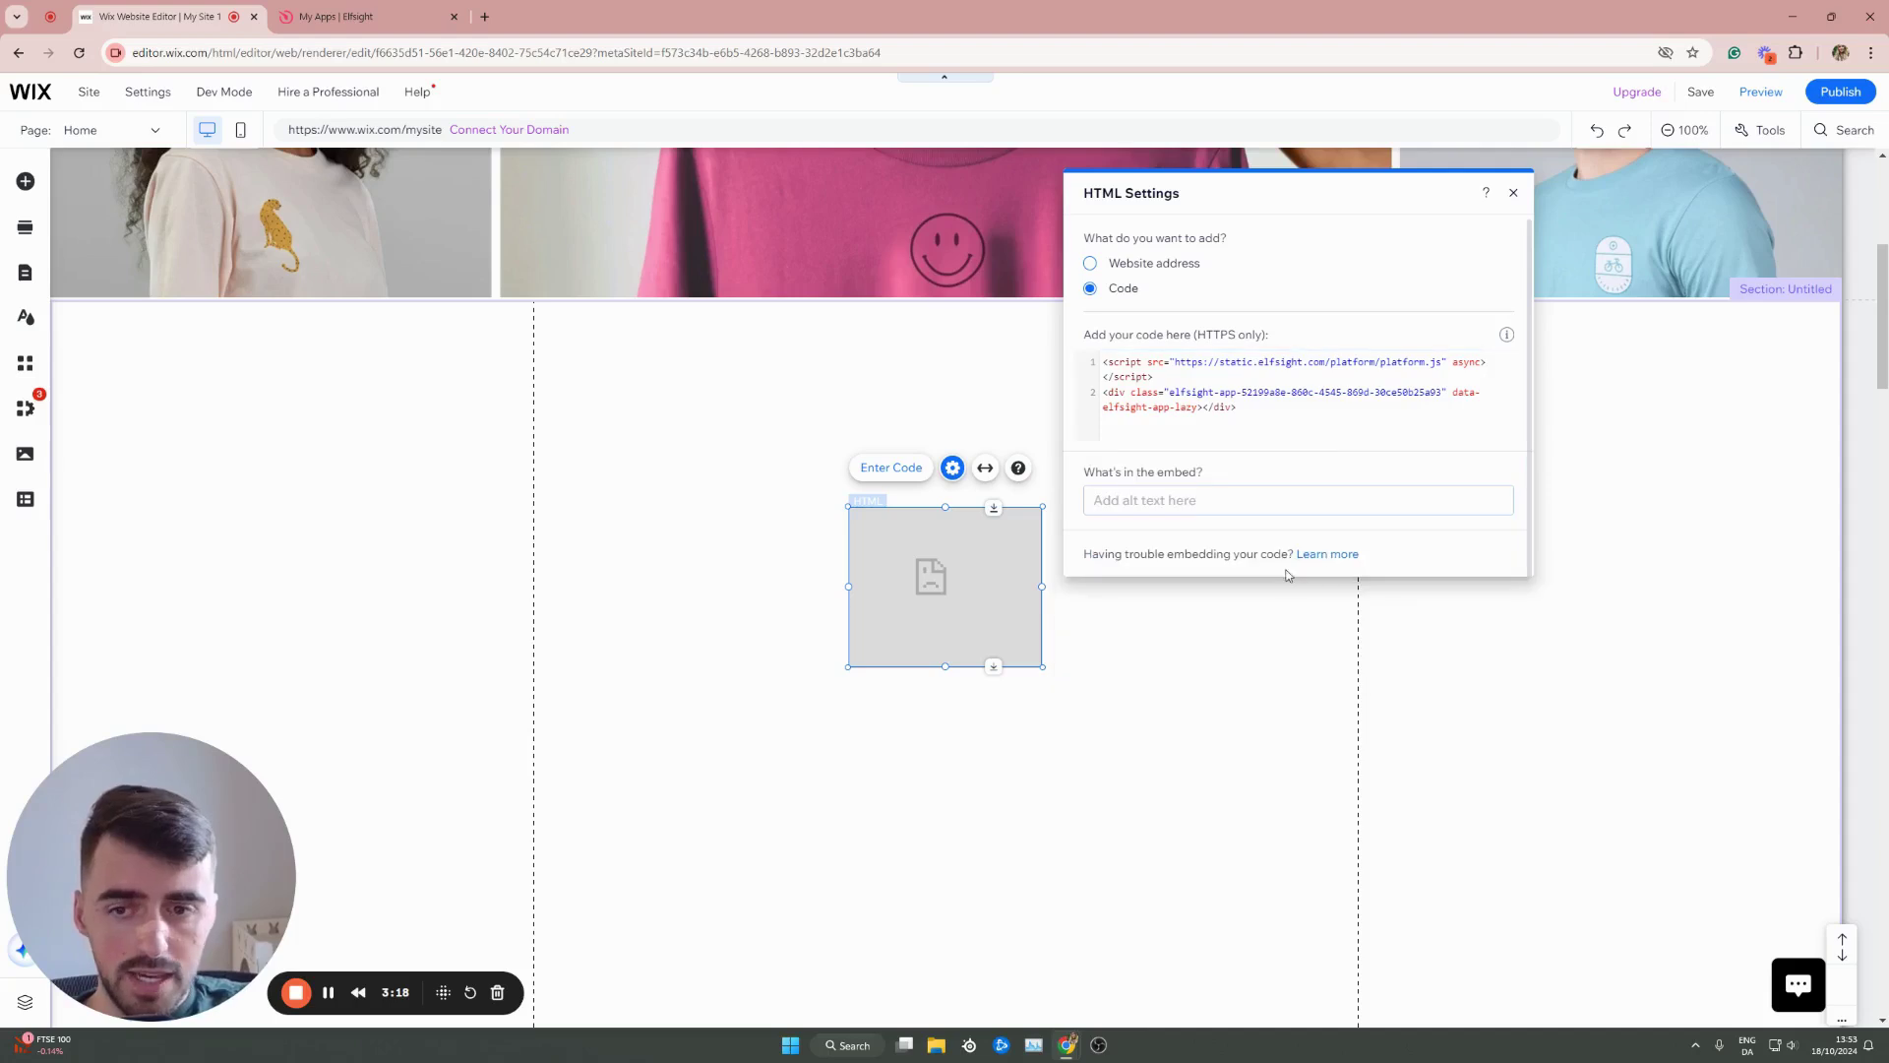
left_click(1513, 194)
left_click_drag(944, 585, 749, 452)
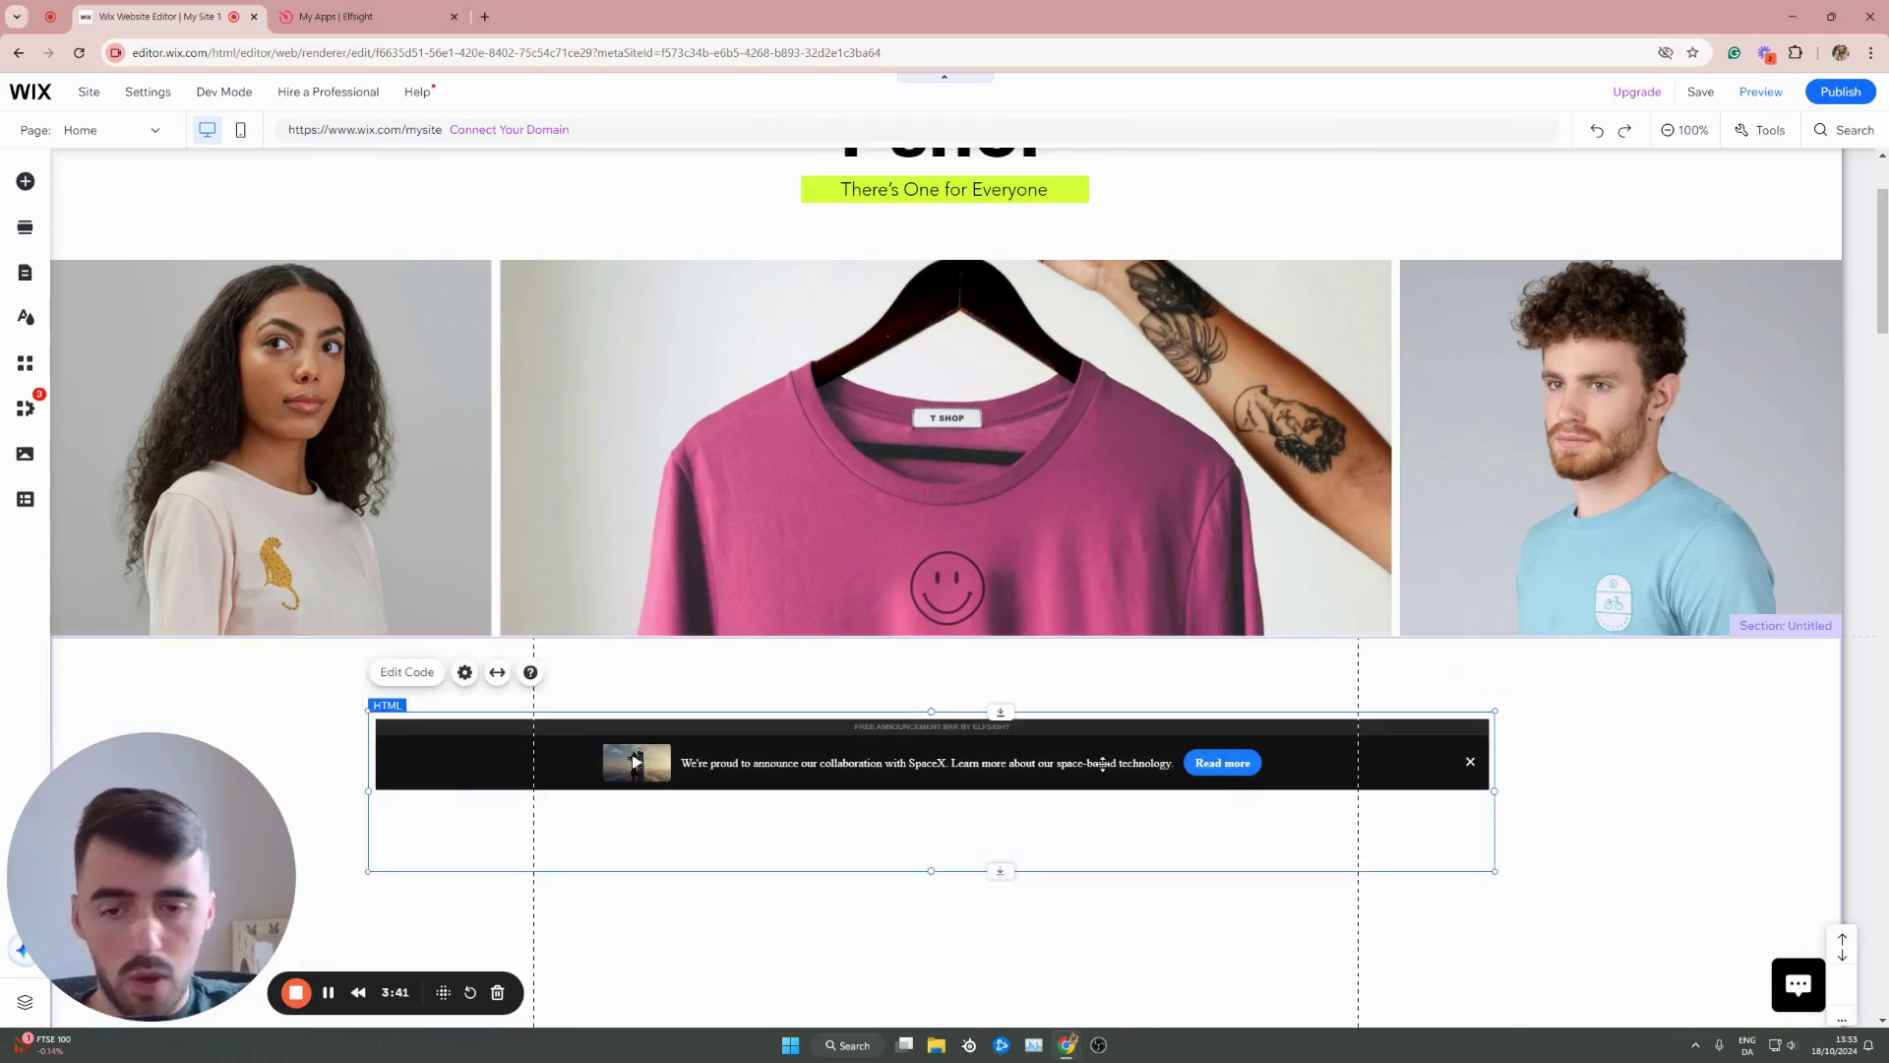
- Drag the announcement bar element up flush against the section top, beneath the T-shirt photos
left_click_drag(1102, 762, 1152, 662)
scroll(1151, 663, "up", 2)
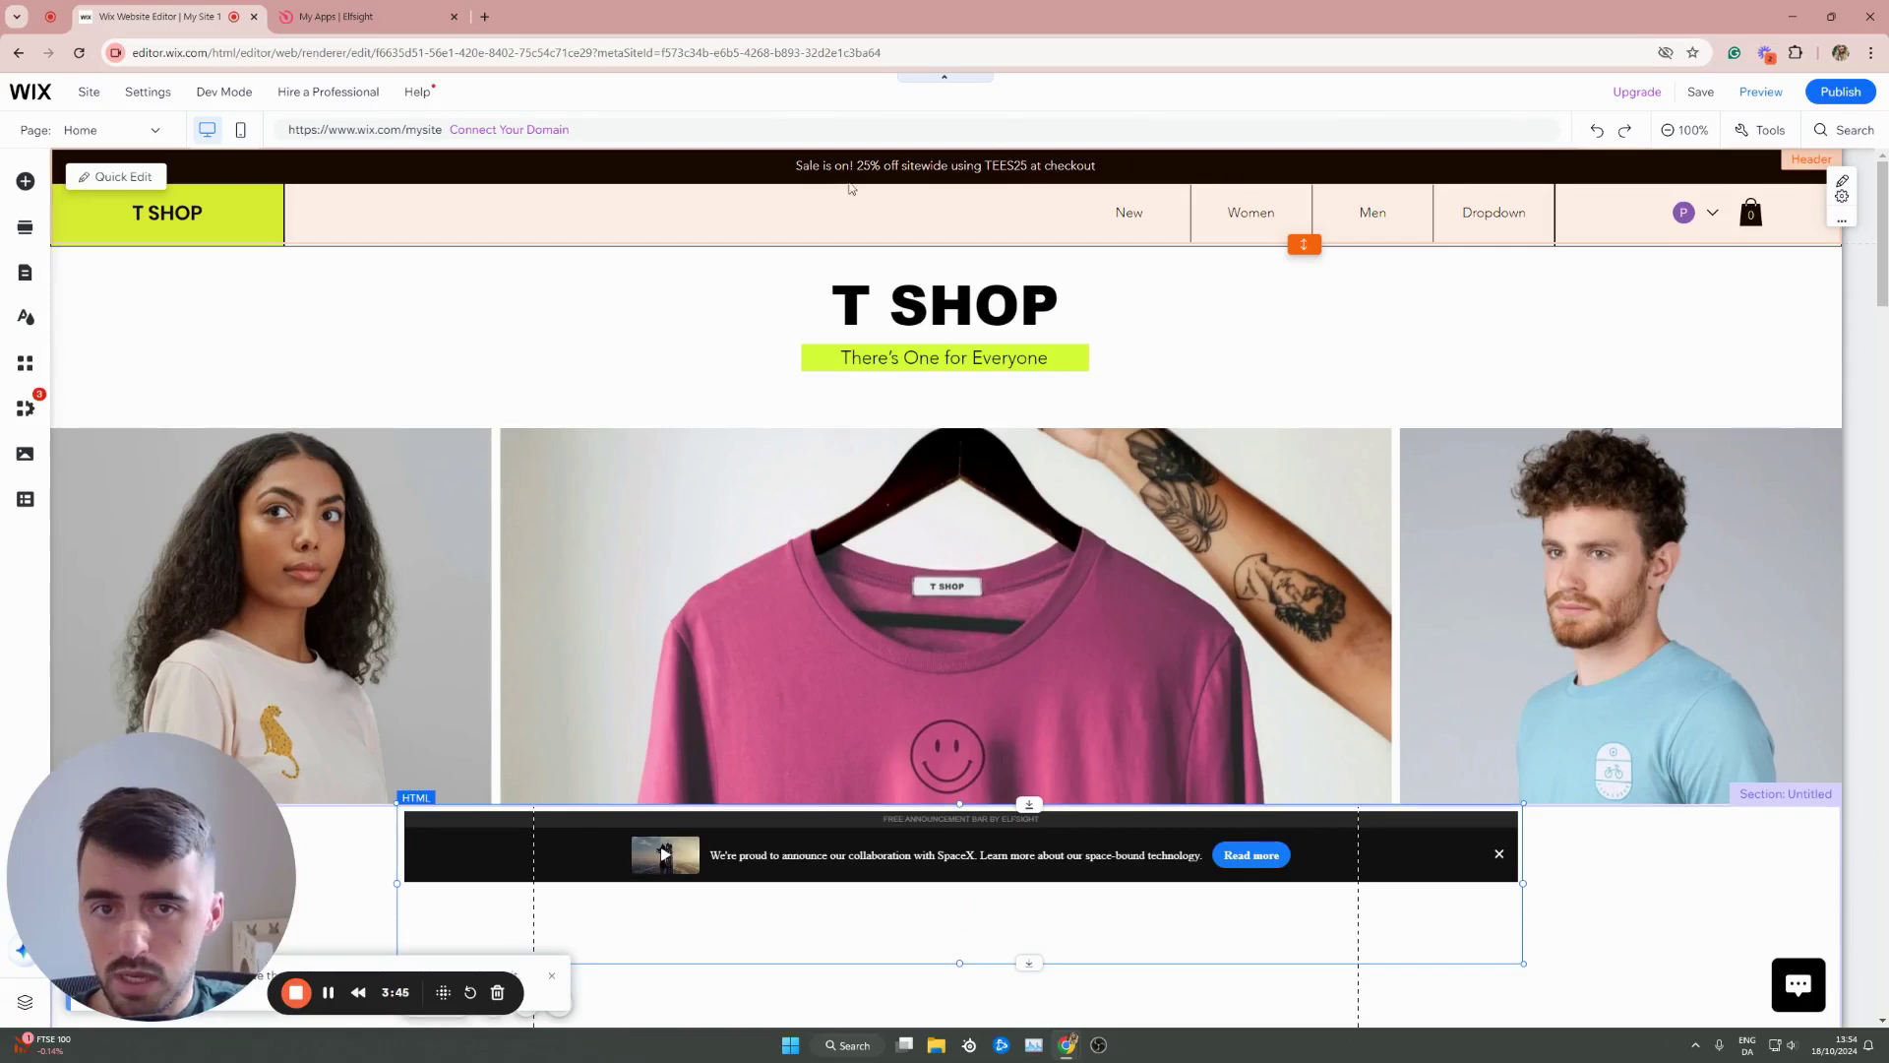
scroll(1082, 492, "down", 6)
left_click(1127, 610)
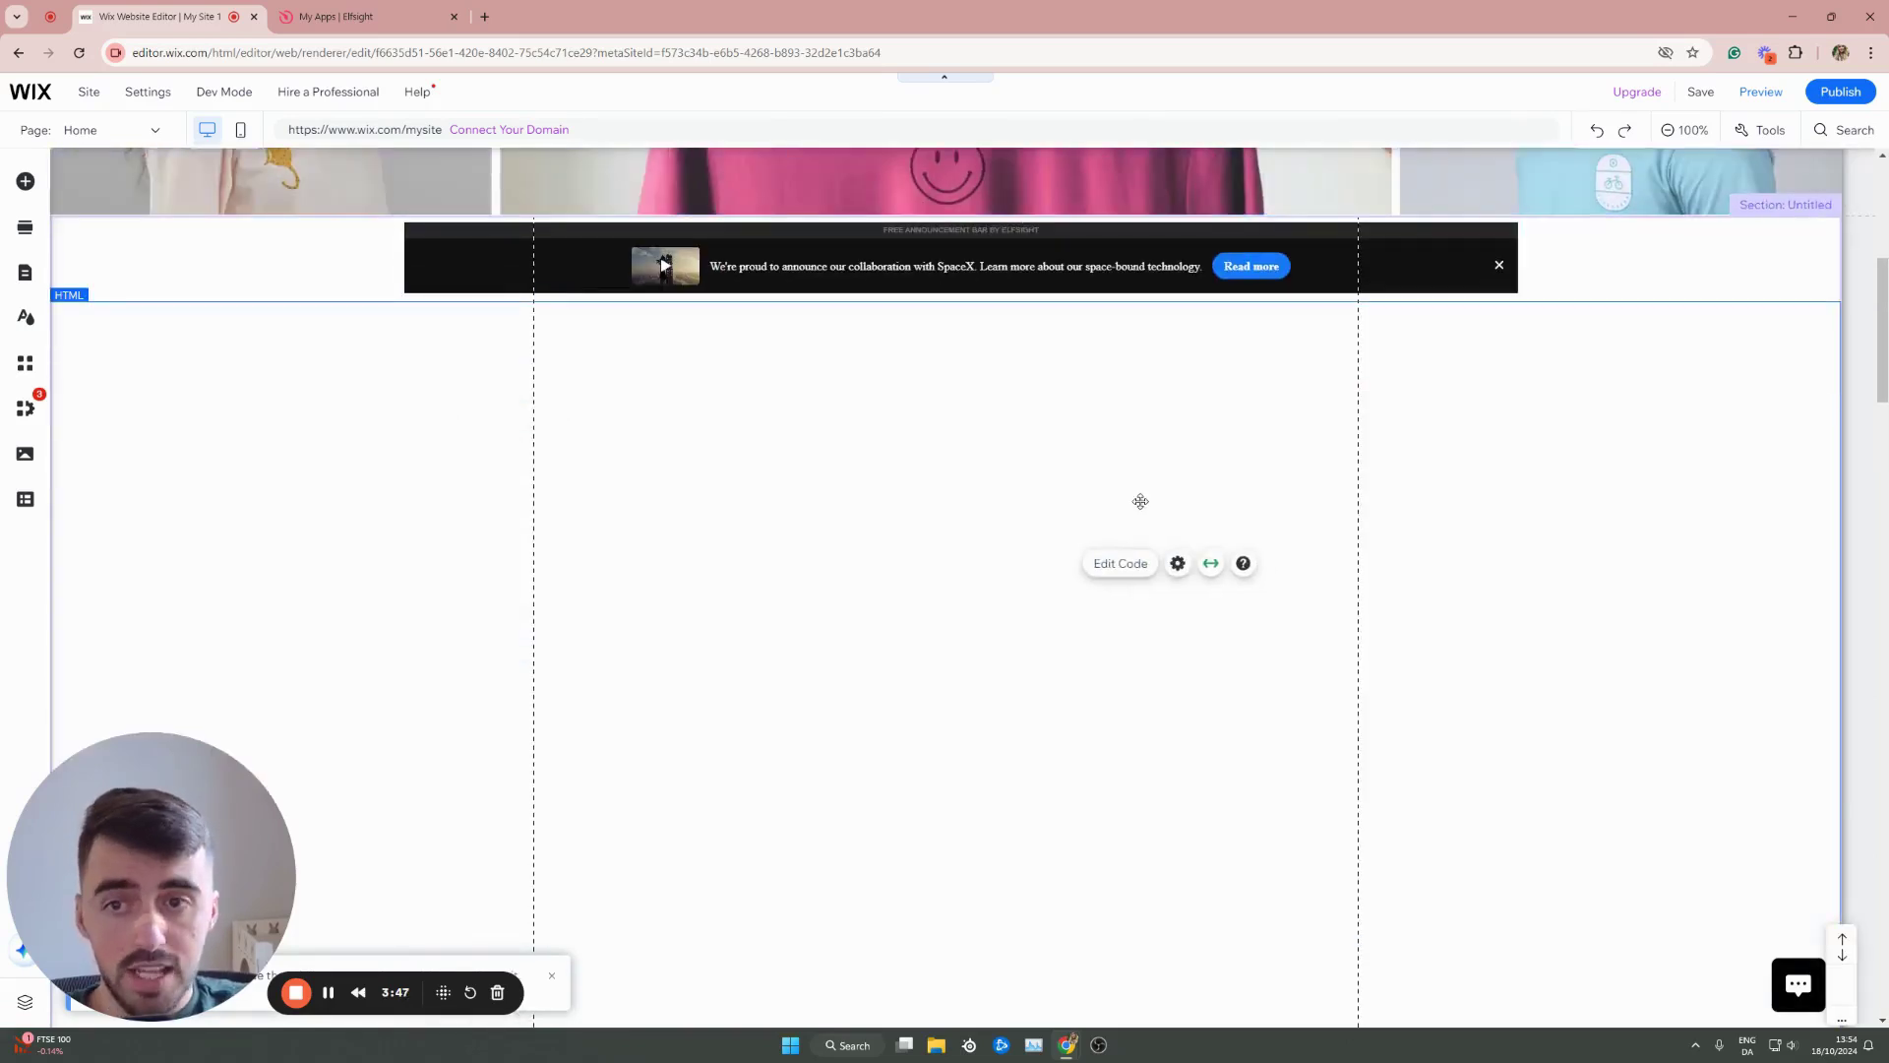
scroll(1401, 406, "up", 1)
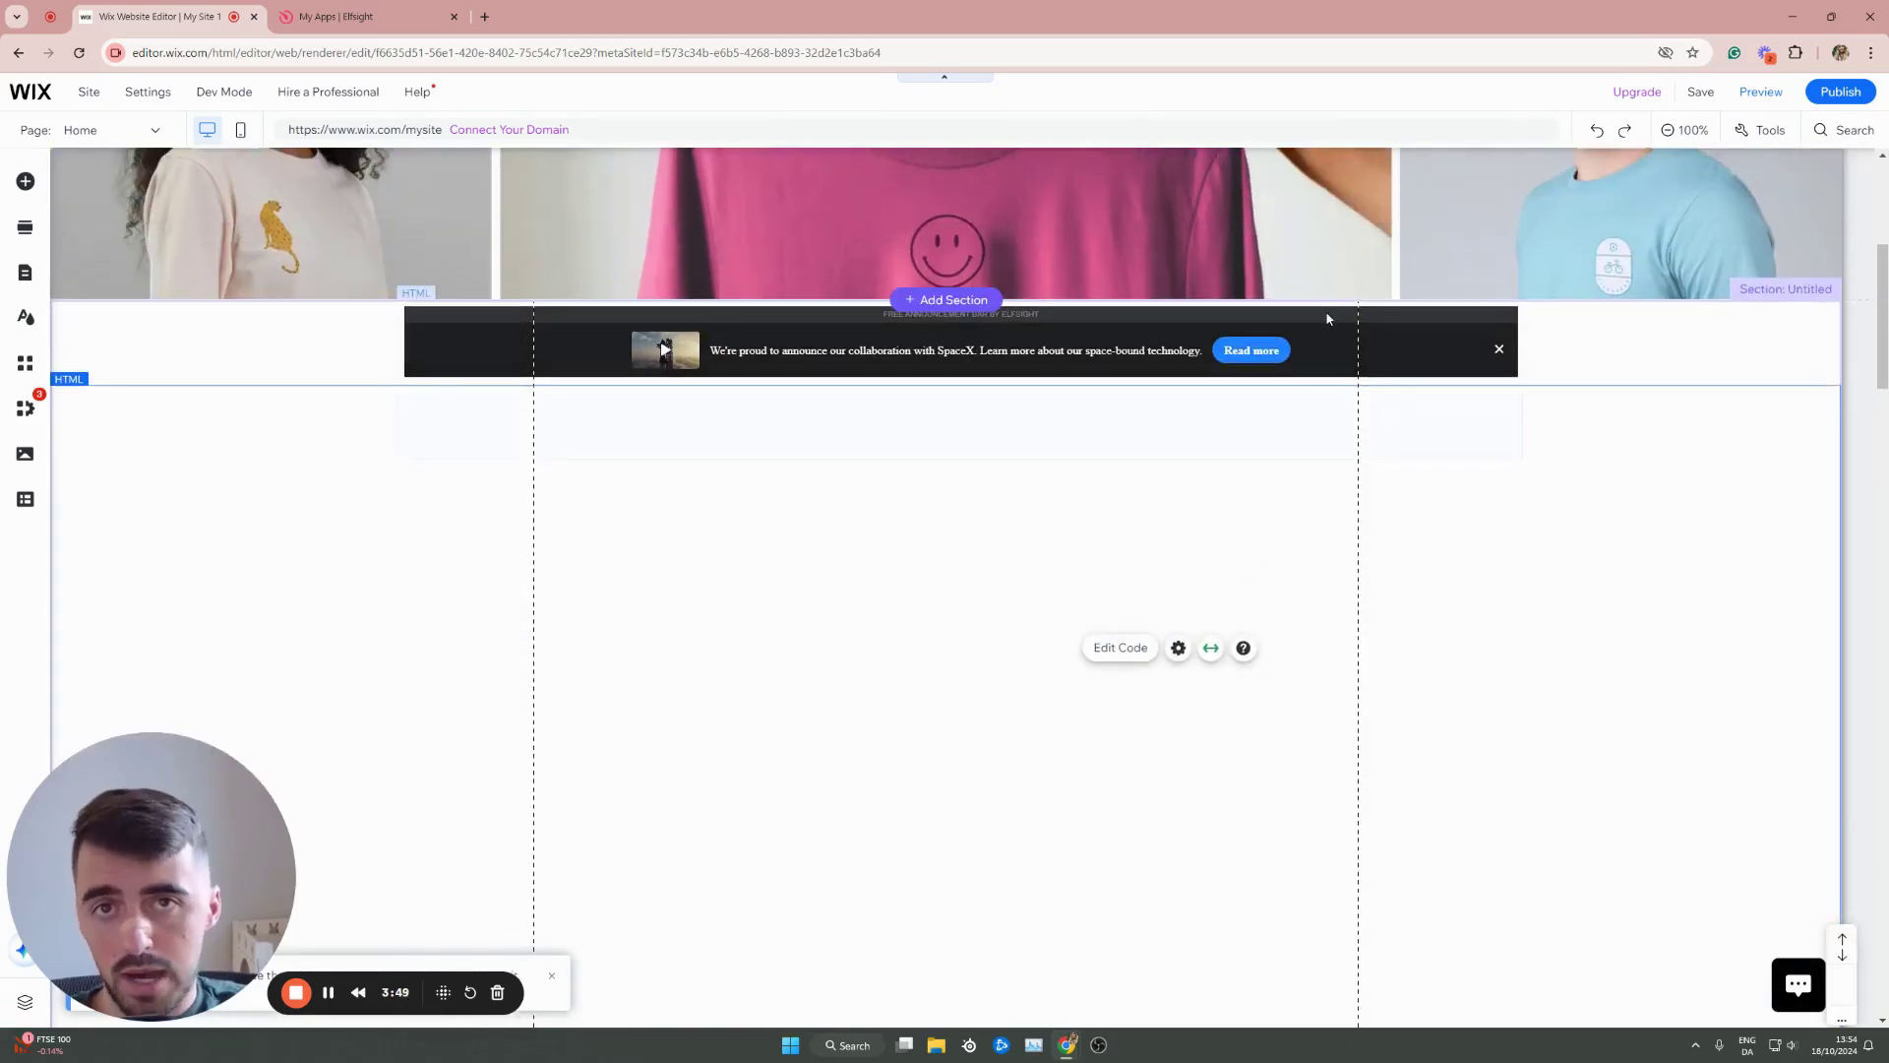